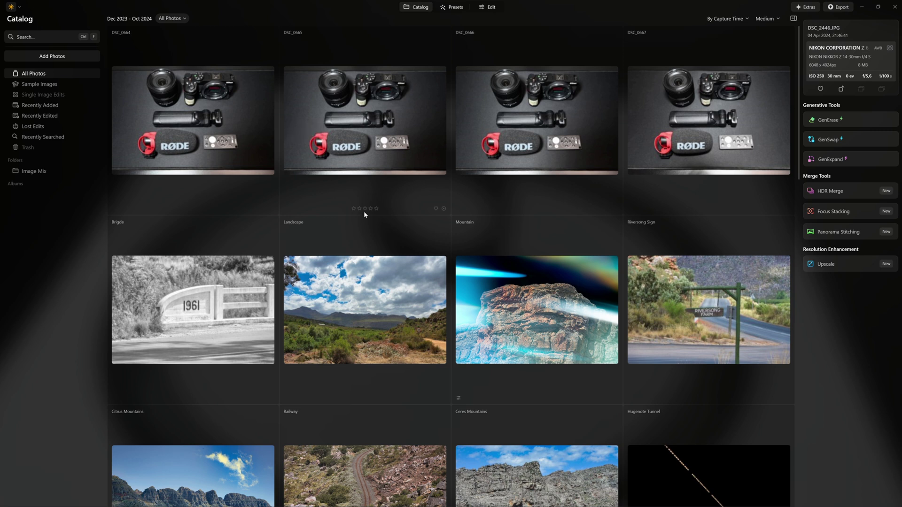
pyautogui.scroll(-10, 365, 214)
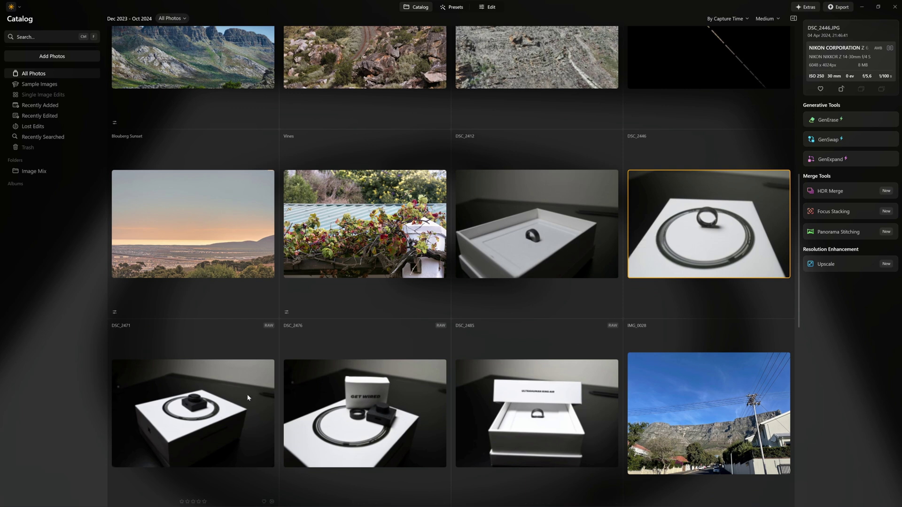
pyautogui.scroll(-3, 332, 372)
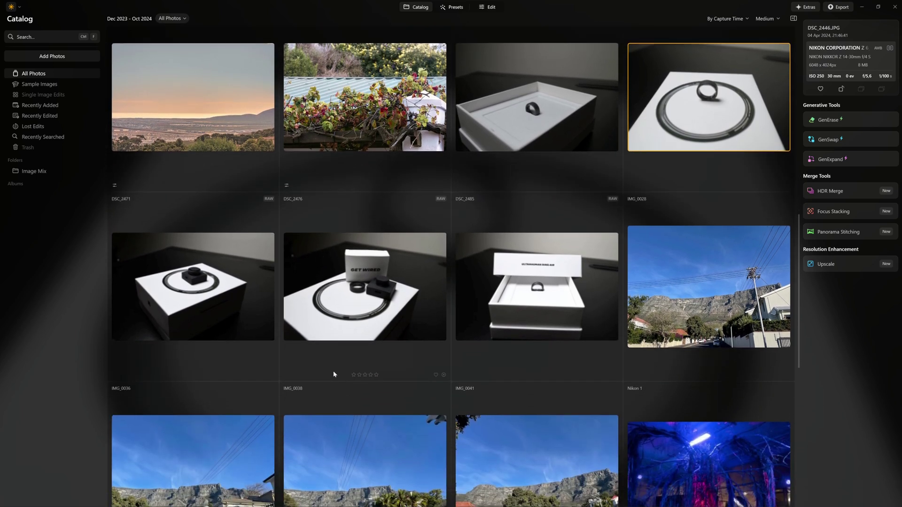
pyautogui.scroll(10, 418, 235)
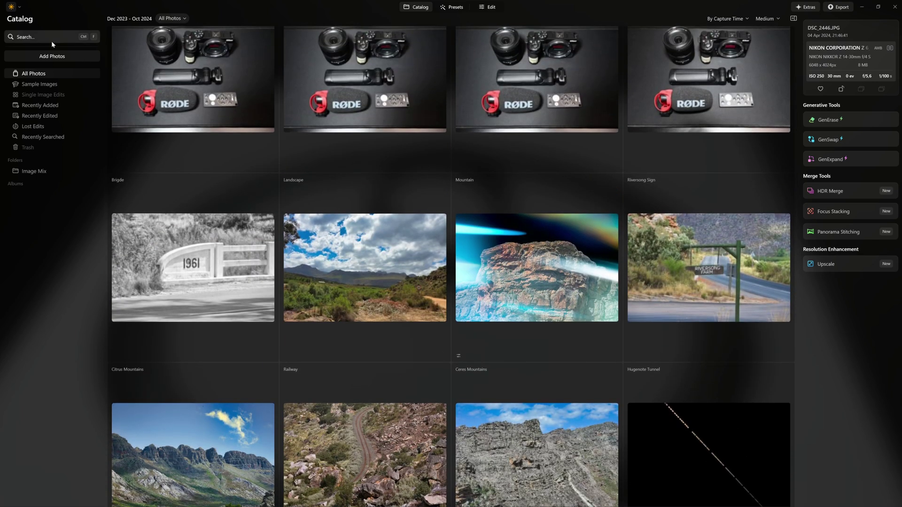
pyautogui.click(51, 41)
pyautogui.write('ring')
pyautogui.press('Return')
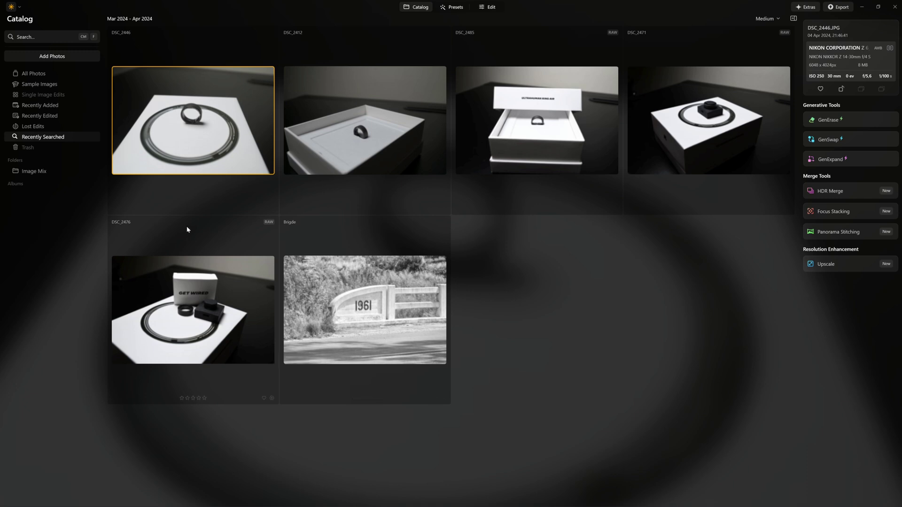
pyautogui.press('Escape')
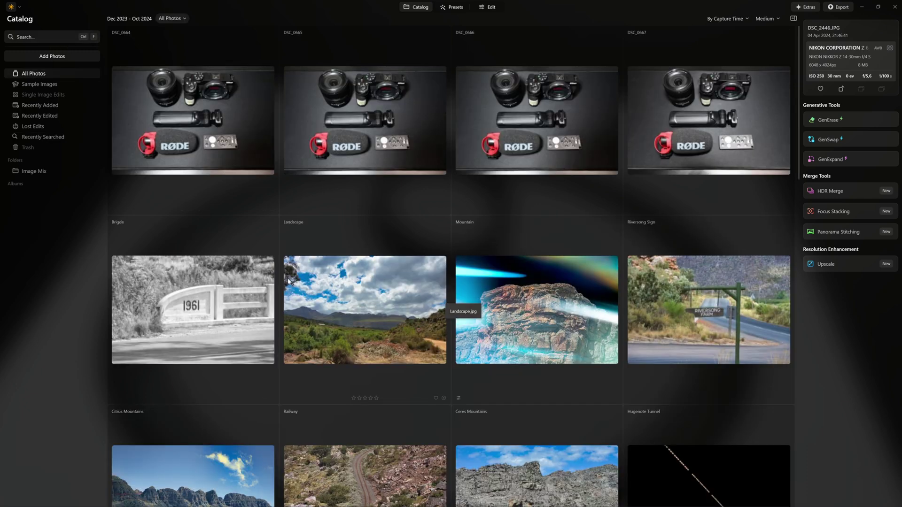
# Show the search results for images with 'mountain' and scroll through them
pyautogui.click(48, 38)
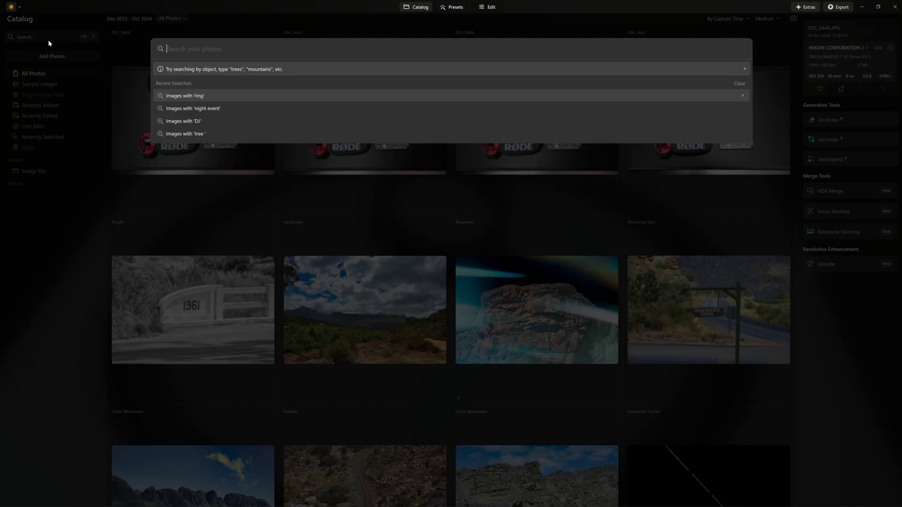
pyautogui.press('Escape')
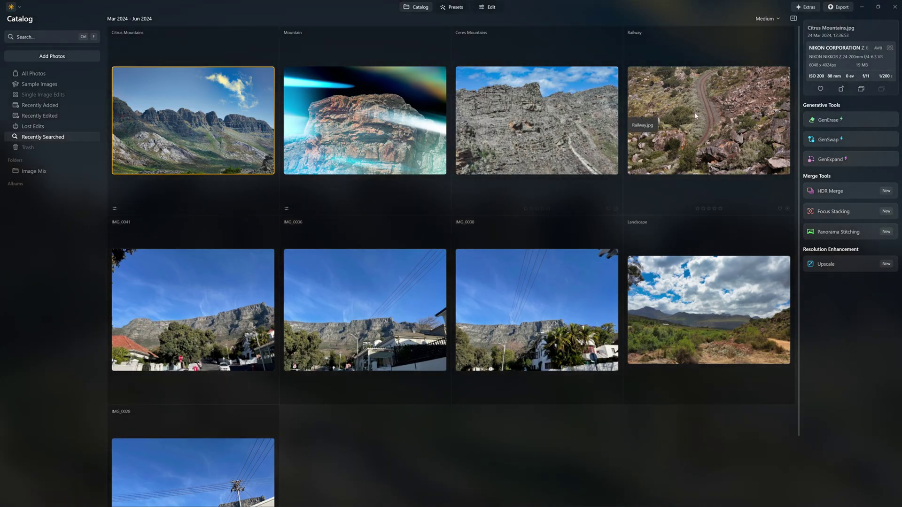
pyautogui.scroll(-2, 226, 371)
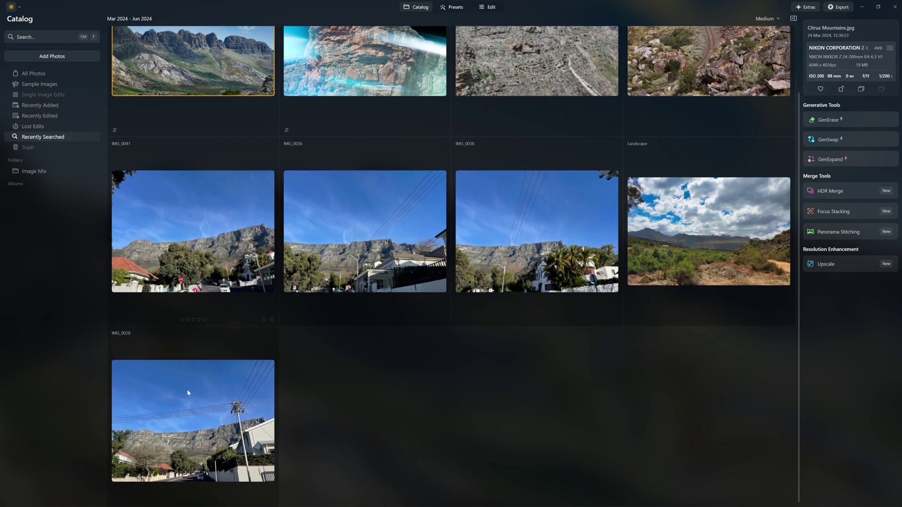
pyautogui.scroll(2, 258, 322)
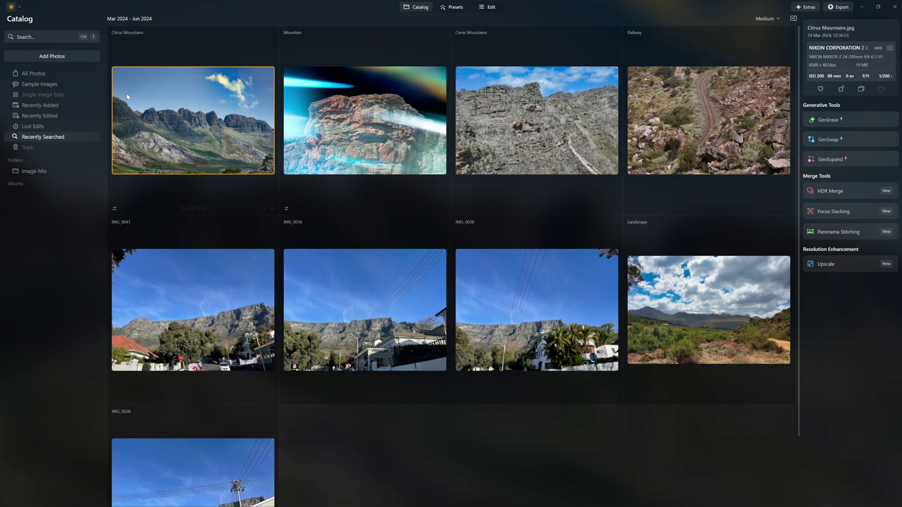
# Return to All Photos and scroll up and down through the catalog grid
pyautogui.click(35, 74)
pyautogui.scroll(2, 228, 182)
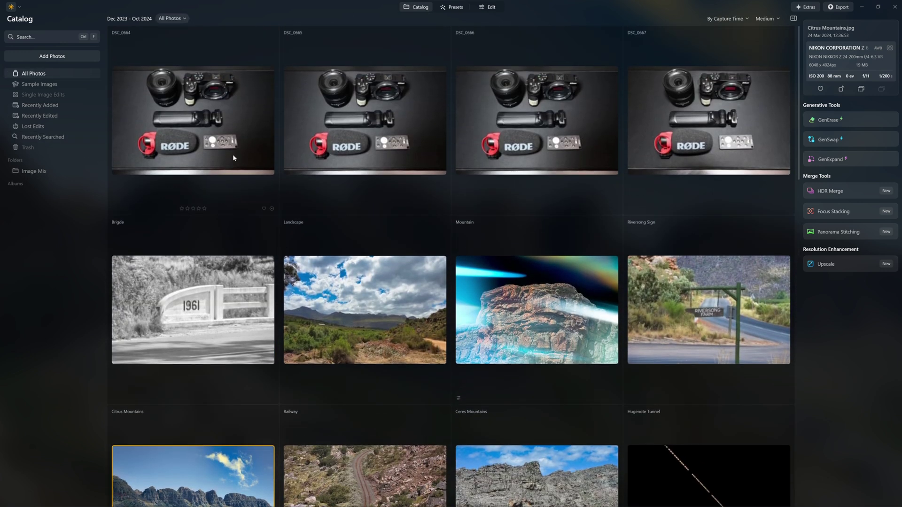
pyautogui.scroll(-3, 241, 124)
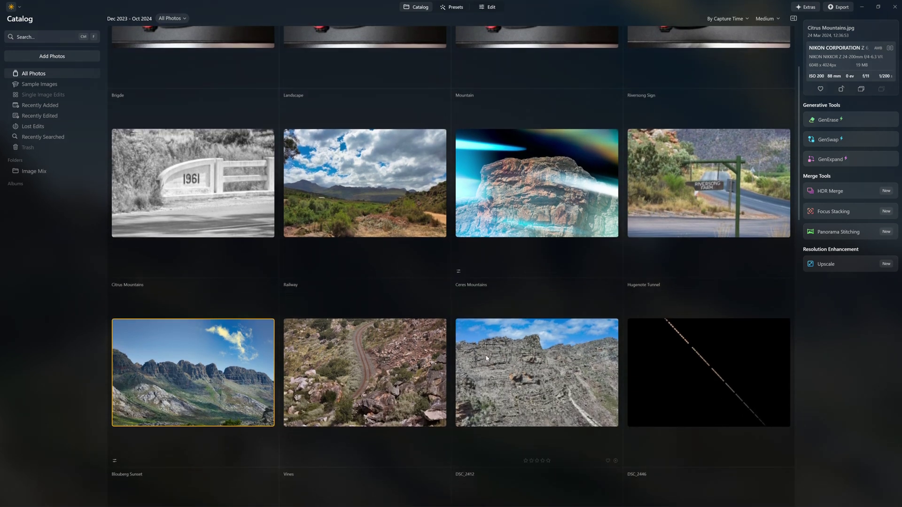
pyautogui.scroll(-10, 277, 376)
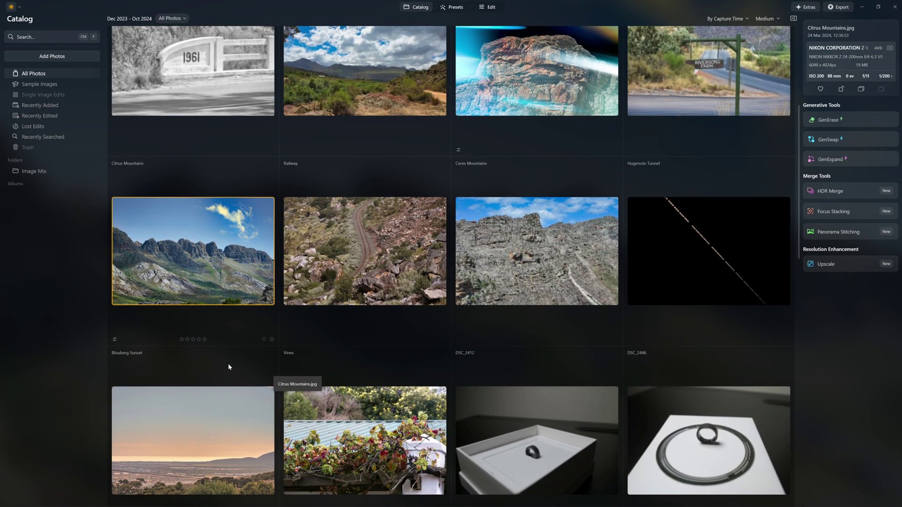
pyautogui.scroll(-4, 733, 282)
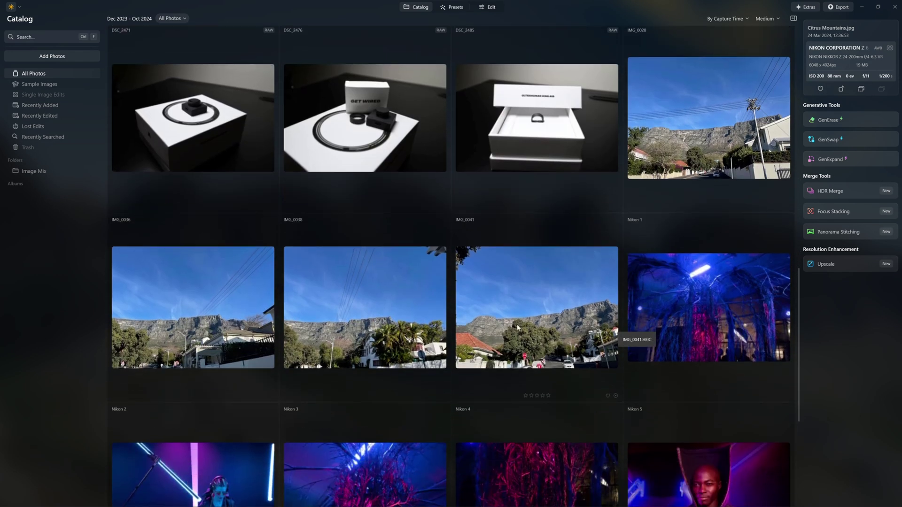
pyautogui.scroll(-5, 351, 321)
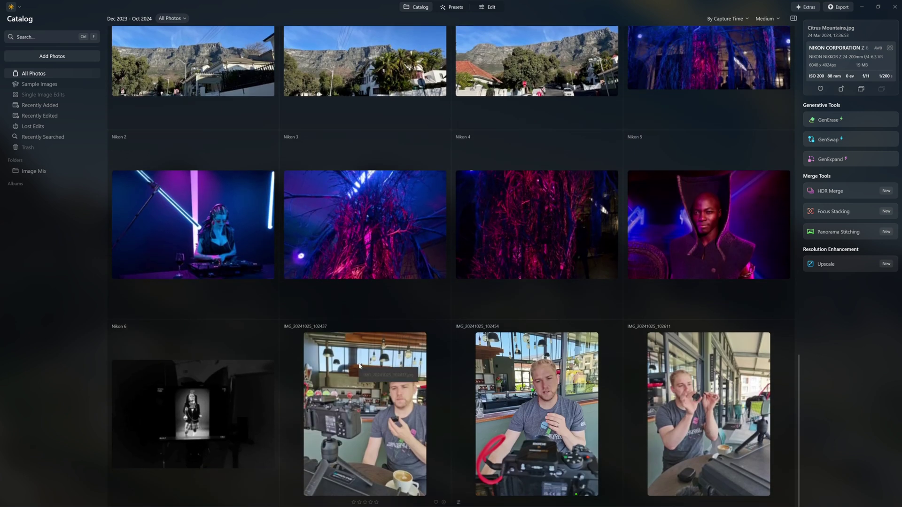
pyautogui.scroll(6, 357, 337)
pyautogui.scroll(5, 332, 340)
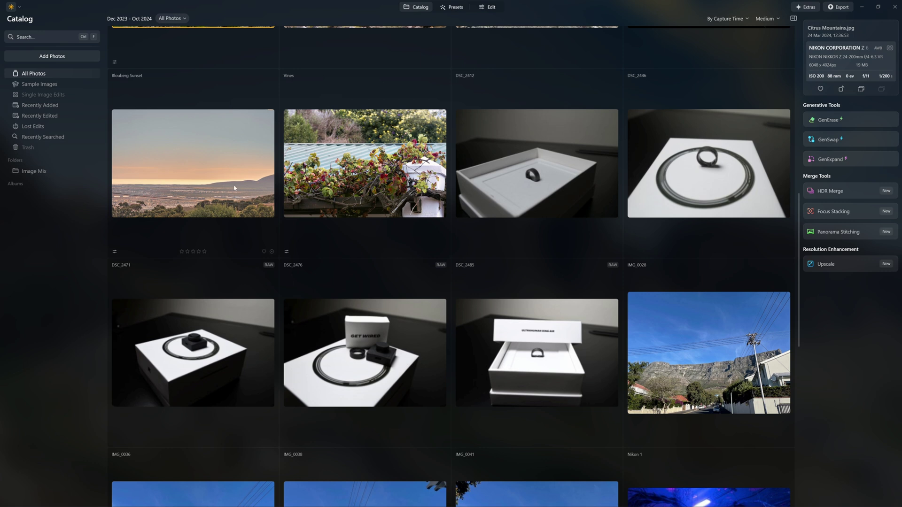
pyautogui.scroll(-11, 305, 288)
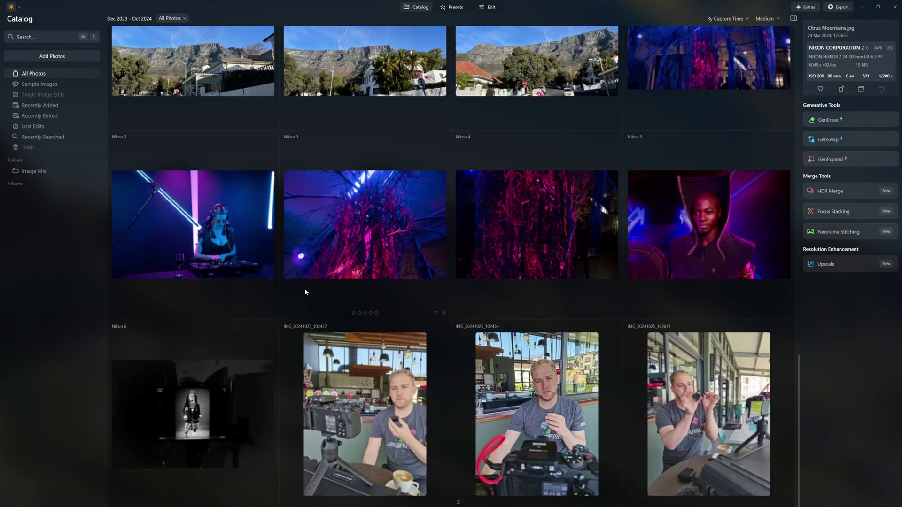
pyautogui.scroll(15, 310, 293)
# Search the catalog for 'vine leaf' and show the three 'Images with vine leaf' results
pyautogui.hotkey('ctrl', 'f')
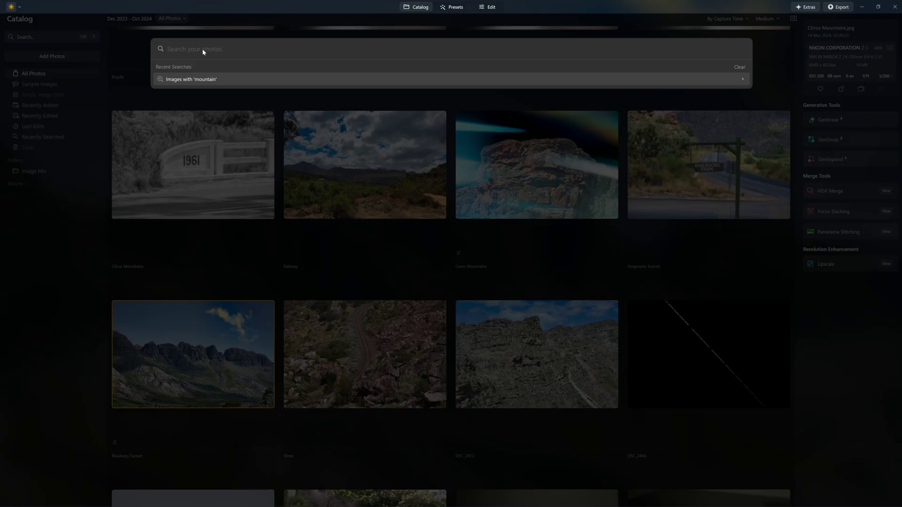
pyautogui.write('vine leaf')
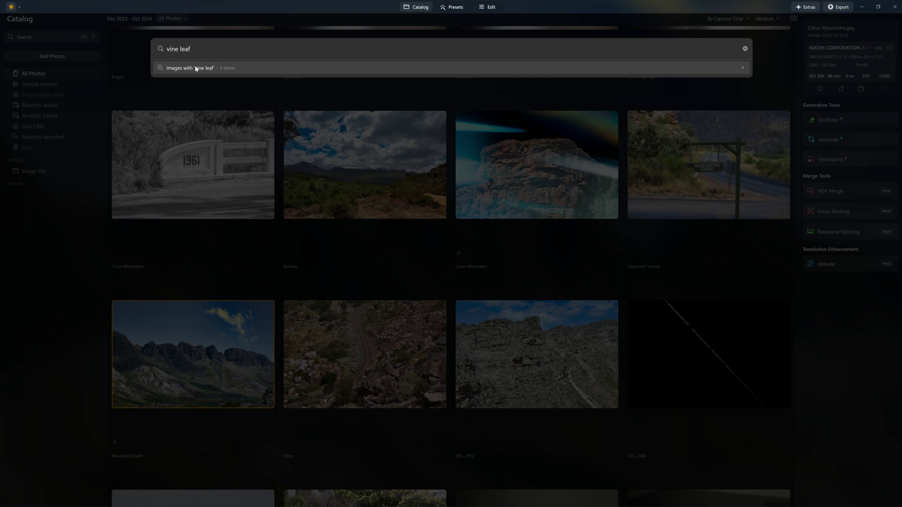
pyautogui.click(196, 68)
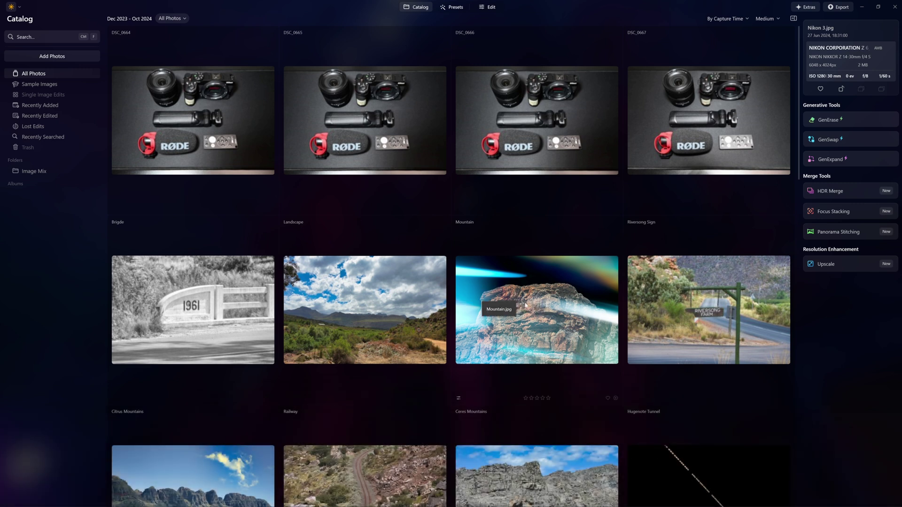
# Open the NIKON 3.JPG photo for editing
pyautogui.scroll(-10, 540, 308)
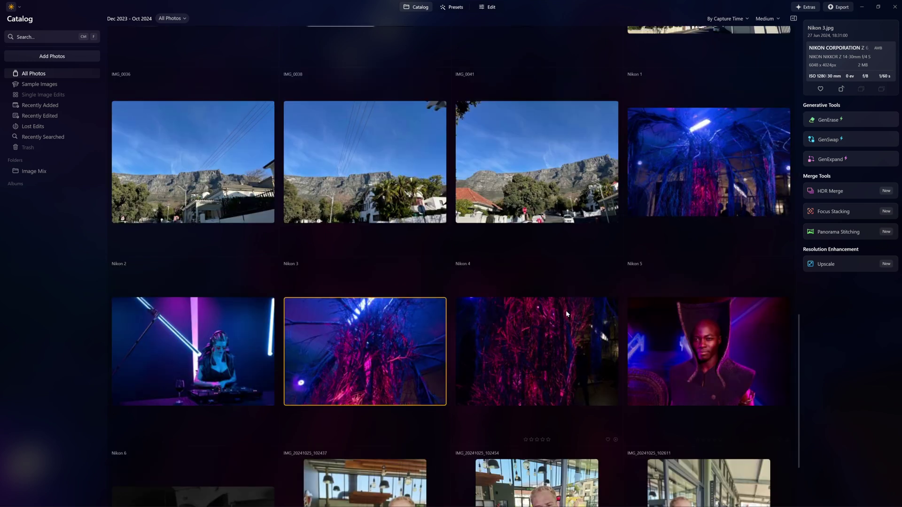
pyautogui.doubleClick(365, 341)
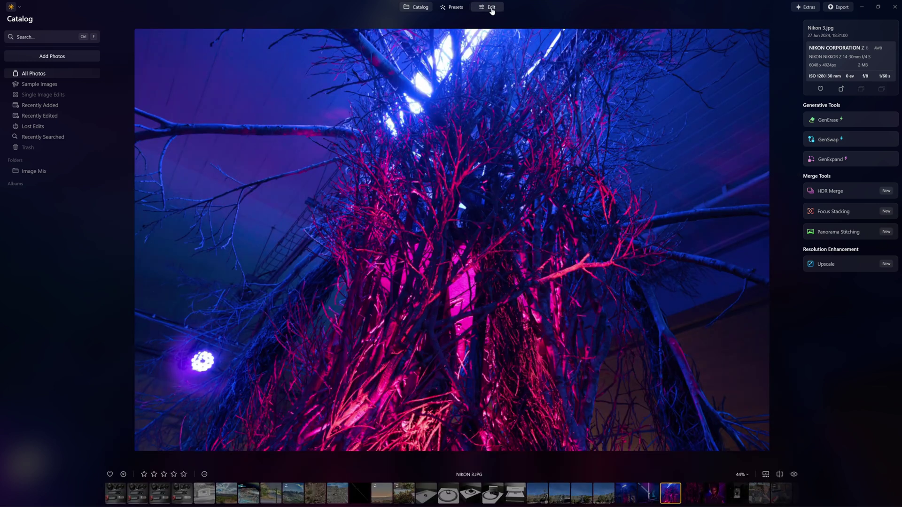
pyautogui.click(492, 8)
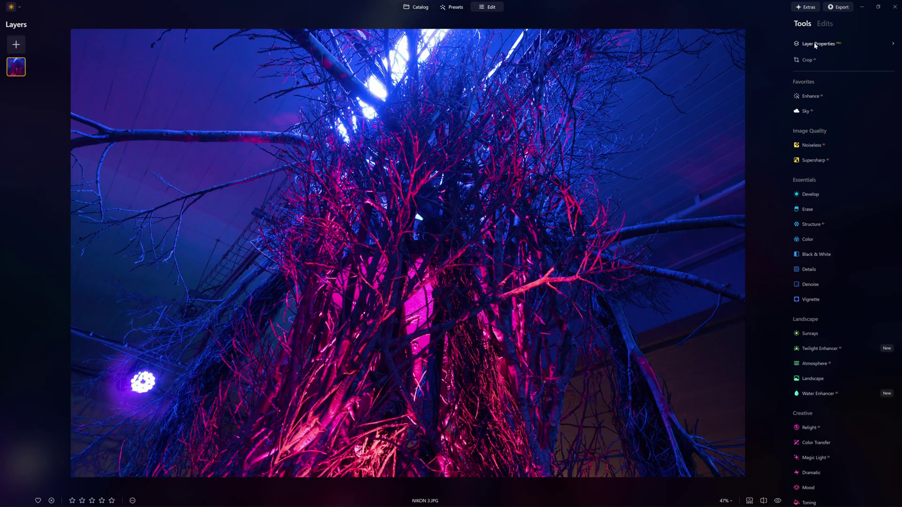
# Start a Color mask on the photo layer from Layer Properties > Masking
pyautogui.click(815, 44)
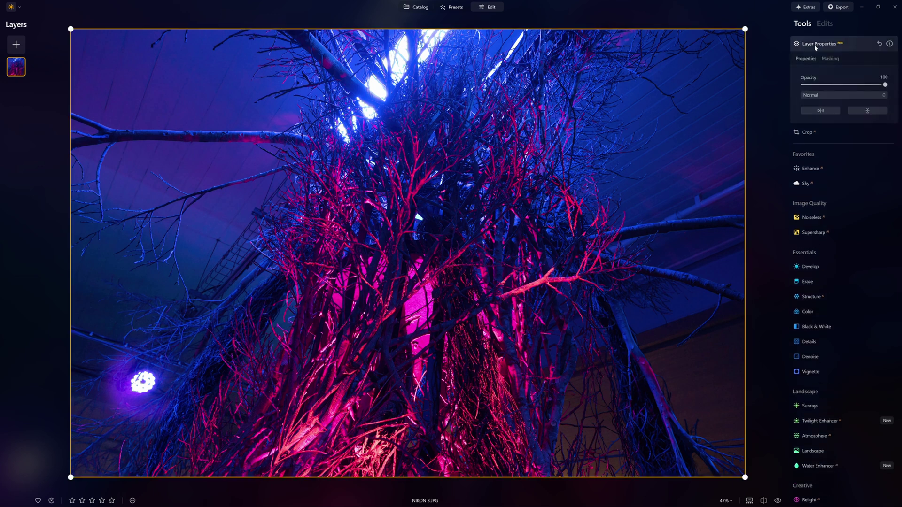
pyautogui.click(832, 59)
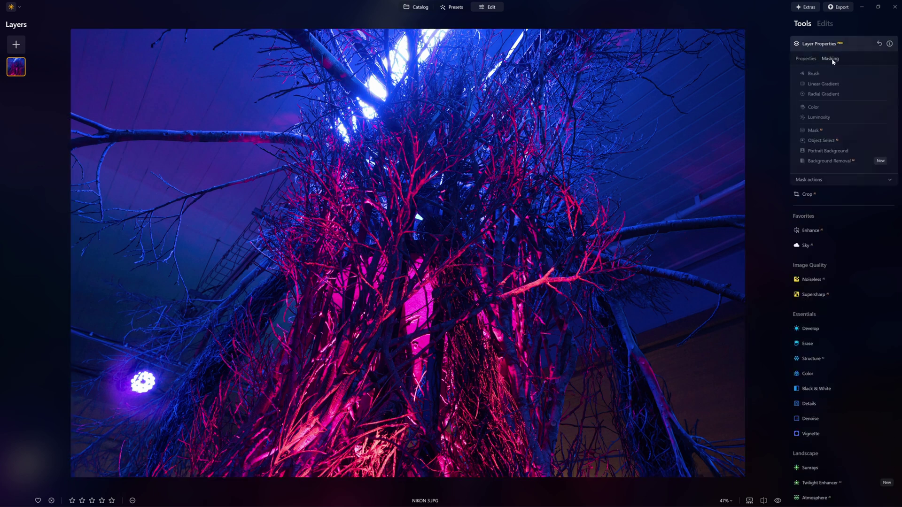
pyautogui.click(814, 107)
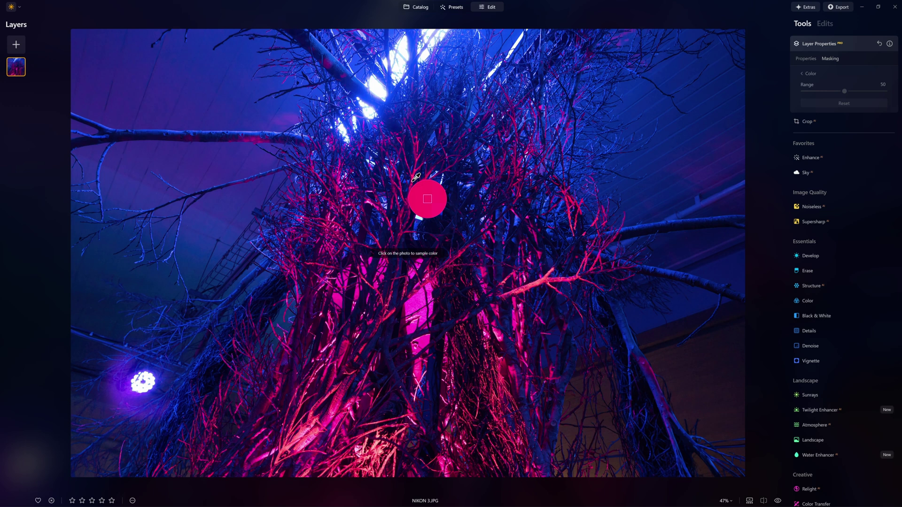
# Sample the pink branches for the Color mask and set its Range to 100
pyautogui.click(415, 178)
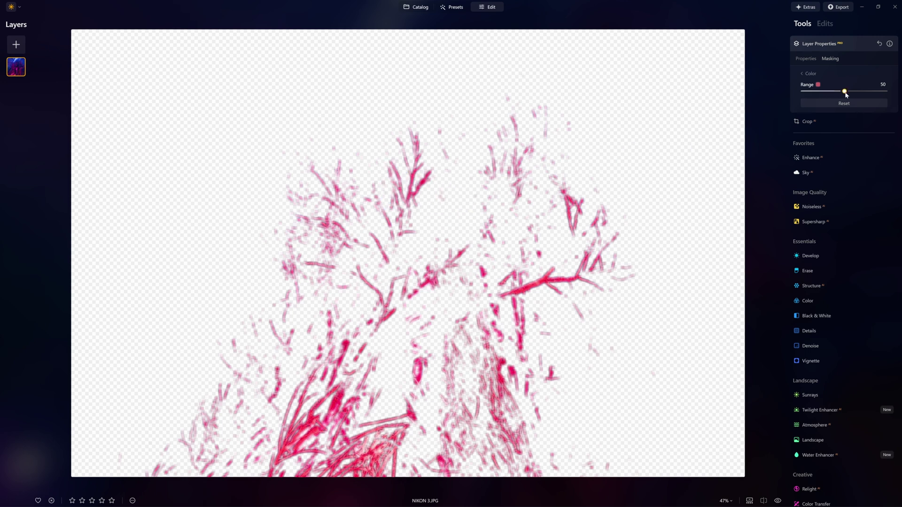
pyautogui.moveTo(845, 93); pyautogui.dragTo(886, 92)
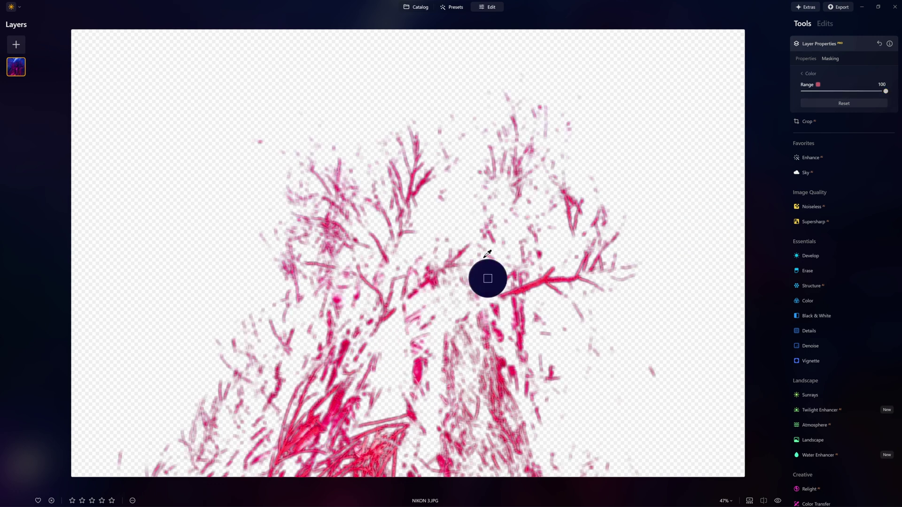
pyautogui.moveTo(891, 92); pyautogui.dragTo(802, 93)
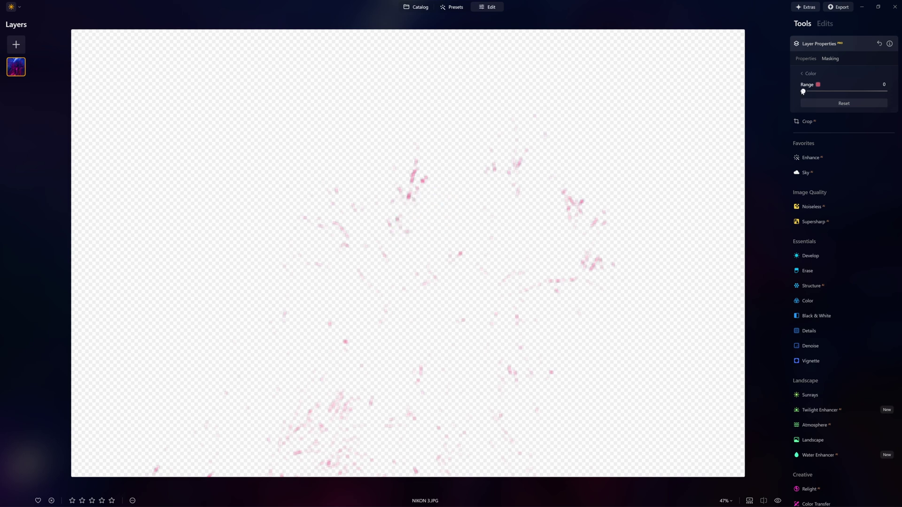
pyautogui.moveTo(804, 92); pyautogui.dragTo(891, 92)
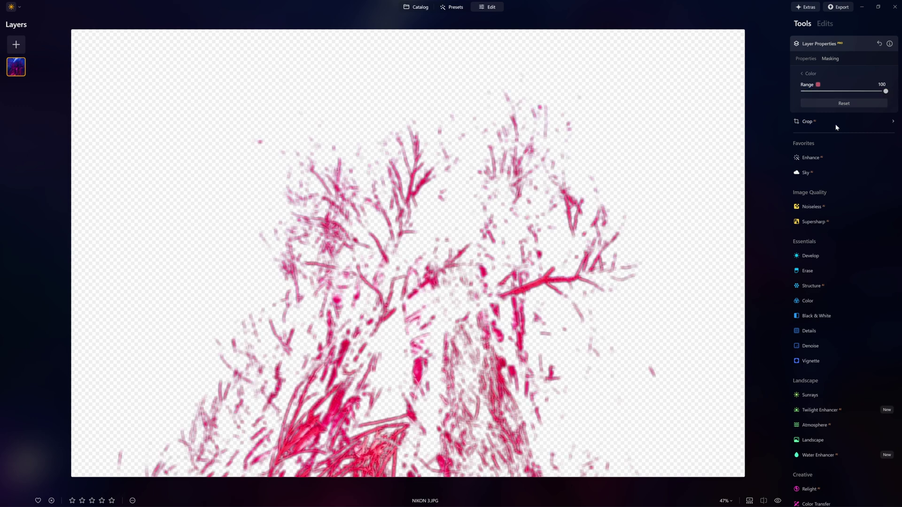
pyautogui.click(806, 60)
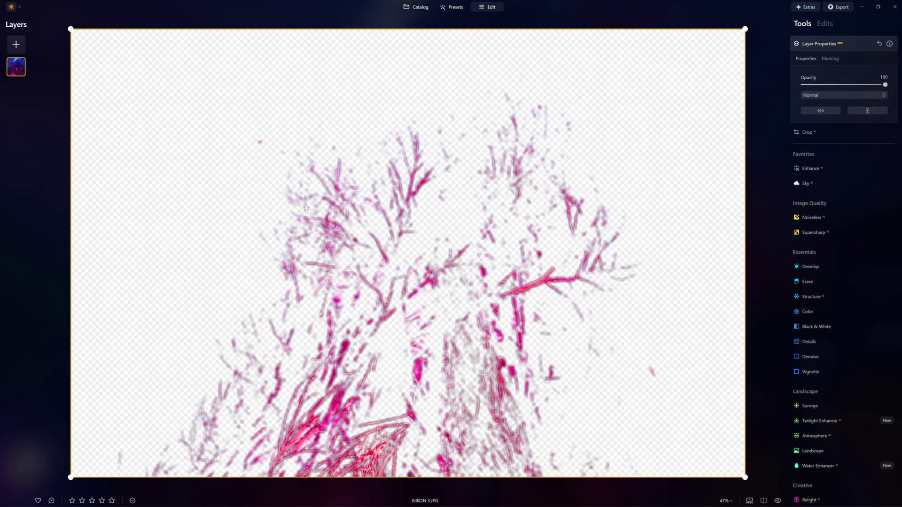
# Add the White Vignette overlay as a new layer
pyautogui.click(16, 45)
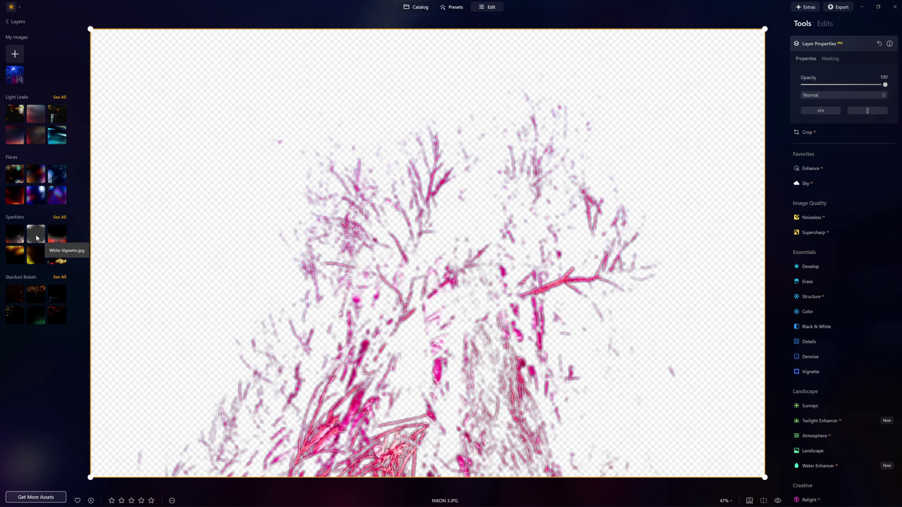
pyautogui.click(37, 239)
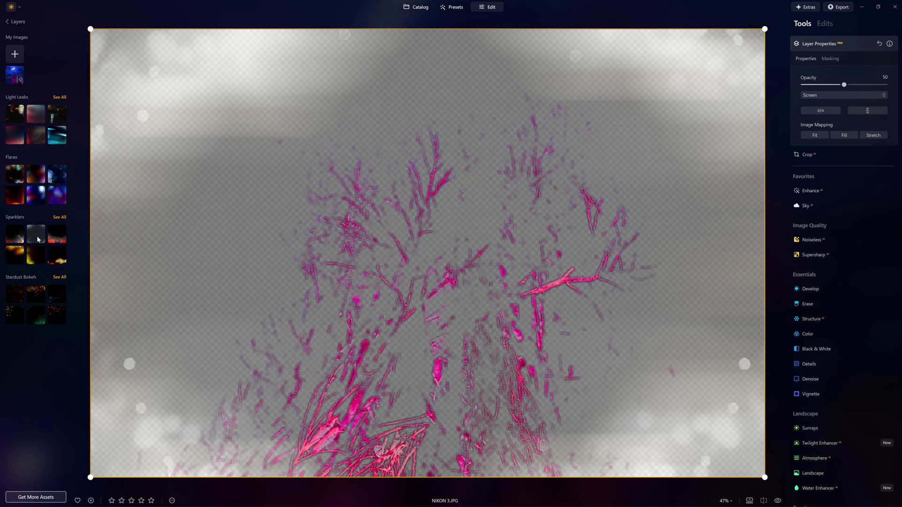
pyautogui.click(15, 21)
# Duplicate the vignette layer, adjust its opacity, and return to the Catalog
pyautogui.rightClick(21, 84)
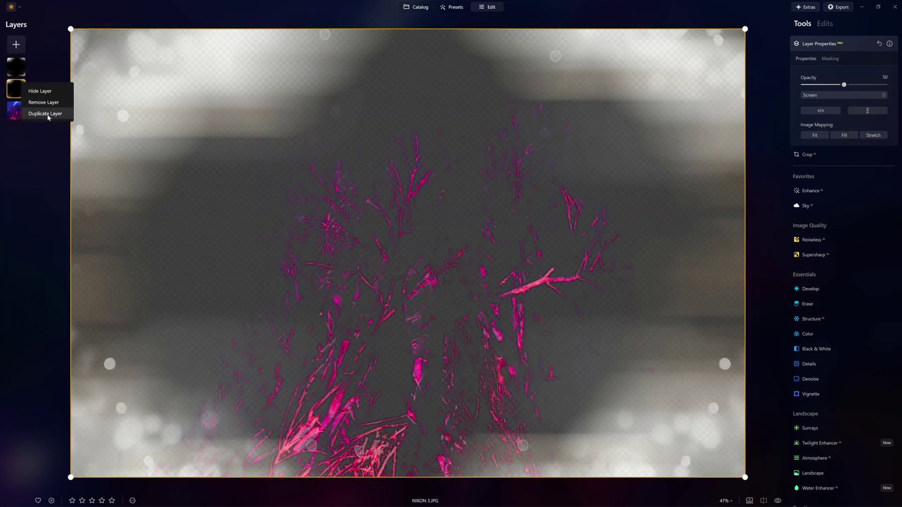
pyautogui.click(45, 113)
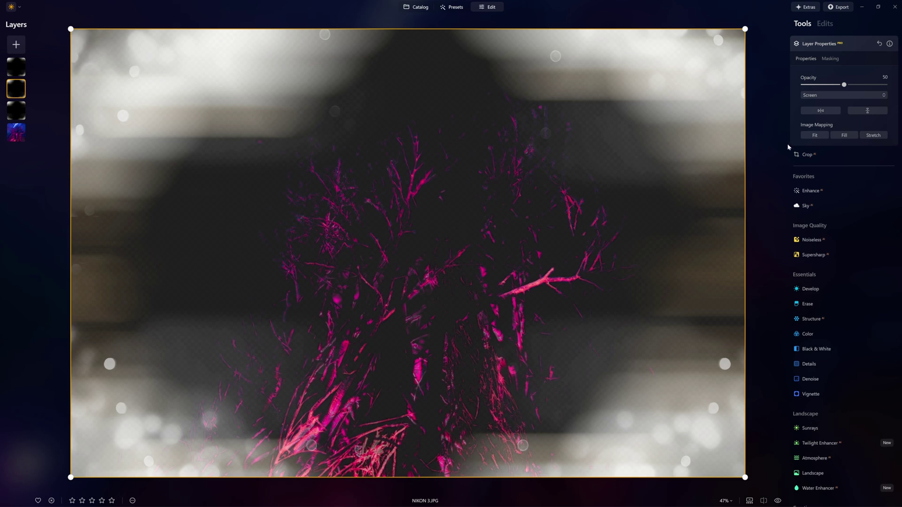
pyautogui.moveTo(844, 85); pyautogui.dragTo(894, 93)
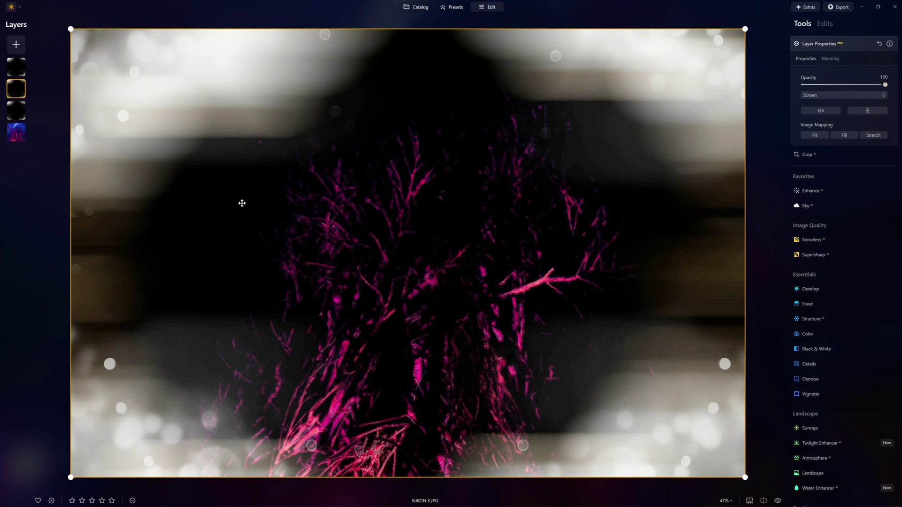
pyautogui.click(417, 7)
pyautogui.scroll(-3, 445, 262)
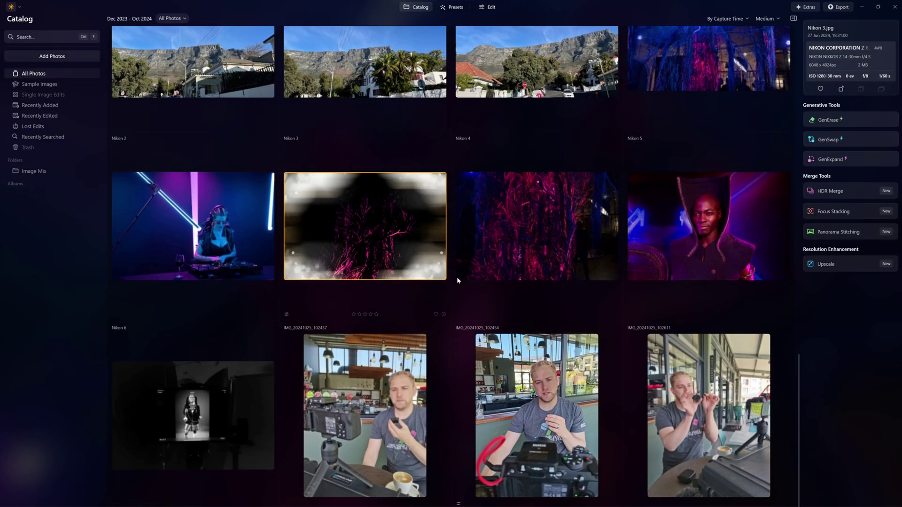
# Open MOUNTAIN.JPG and toggle the original view on and off to compare edits
pyautogui.scroll(12, 313, 310)
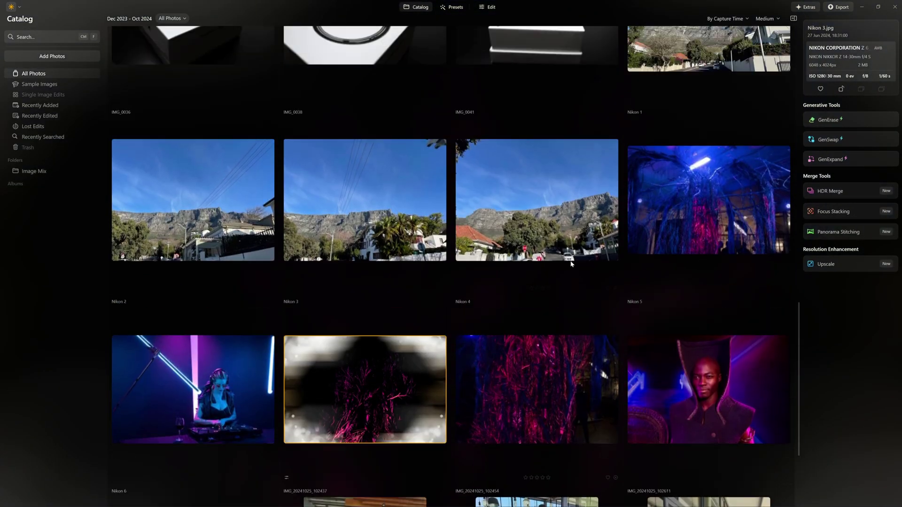
pyautogui.scroll(10, 422, 223)
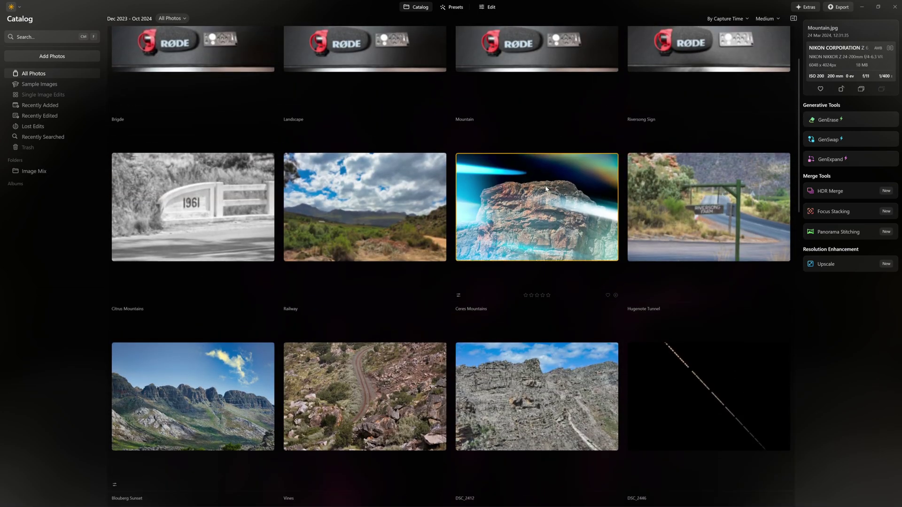
pyautogui.doubleClick(546, 189)
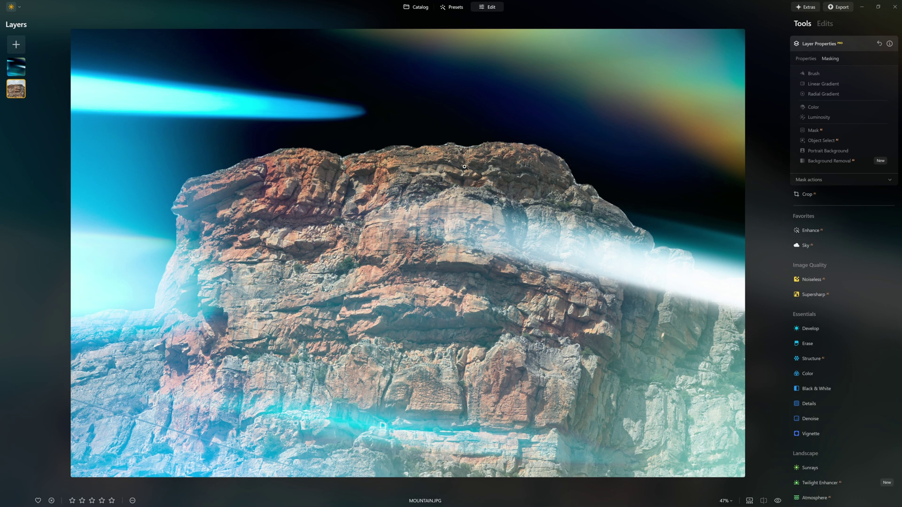
pyautogui.click(779, 501)
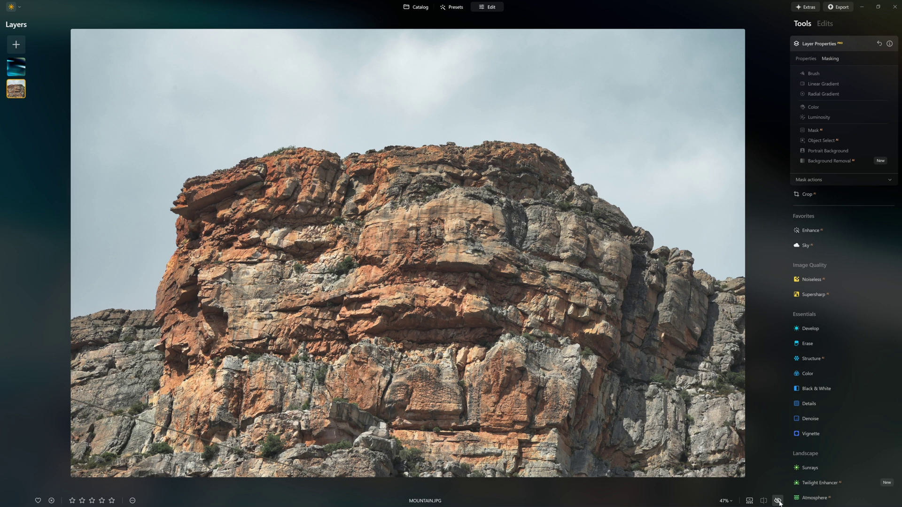
pyautogui.click(778, 501)
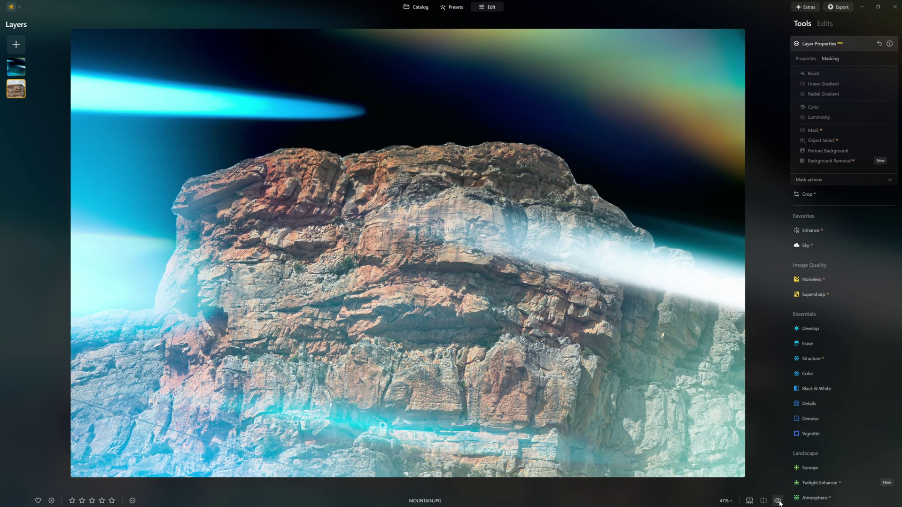
# Fade the overlay.jpg layer's opacity from 100 to 0 and back to 100
pyautogui.click(16, 66)
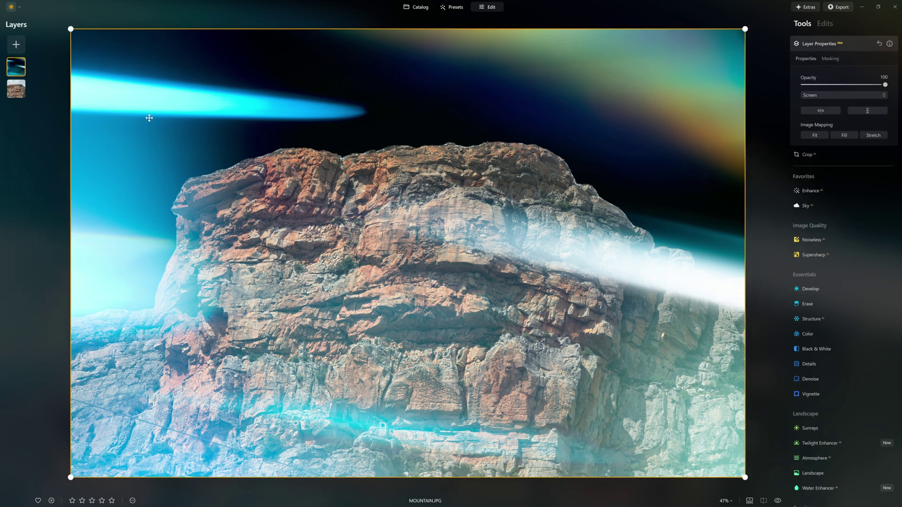
pyautogui.moveTo(871, 86); pyautogui.dragTo(790, 95)
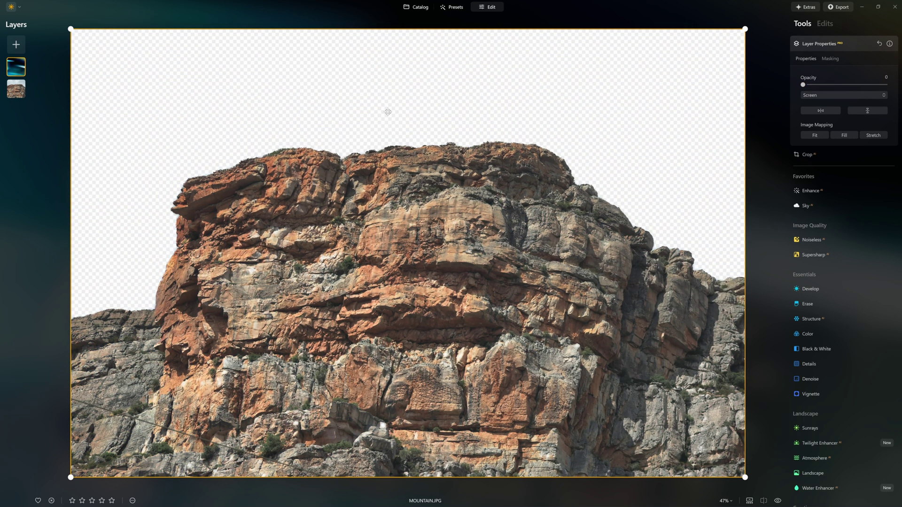
pyautogui.moveTo(803, 85); pyautogui.dragTo(885, 85)
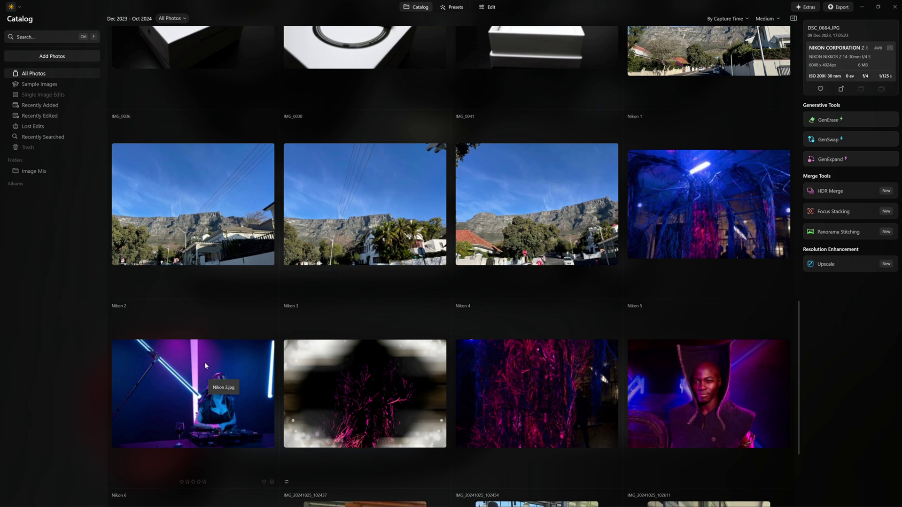
# In GenErase on Nikon 2, brush the wall spots at size 40 and erase them
pyautogui.click(207, 366)
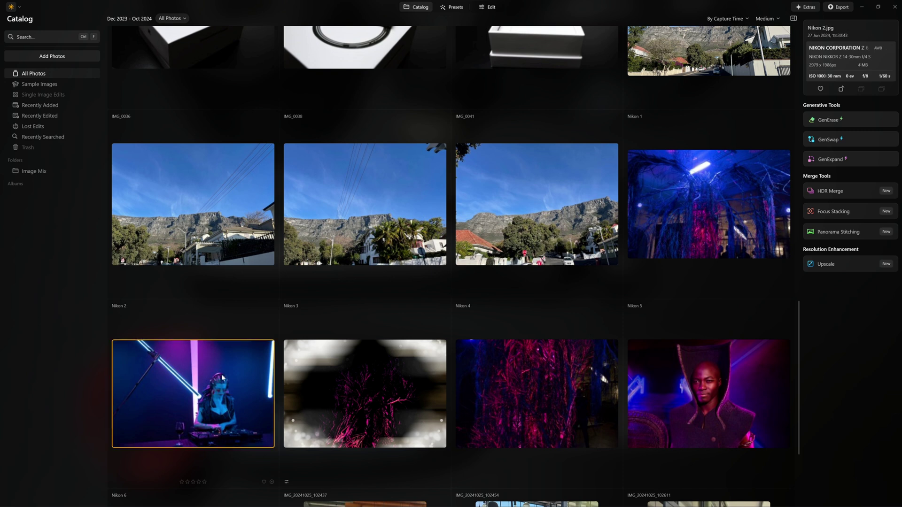
pyautogui.click(830, 120)
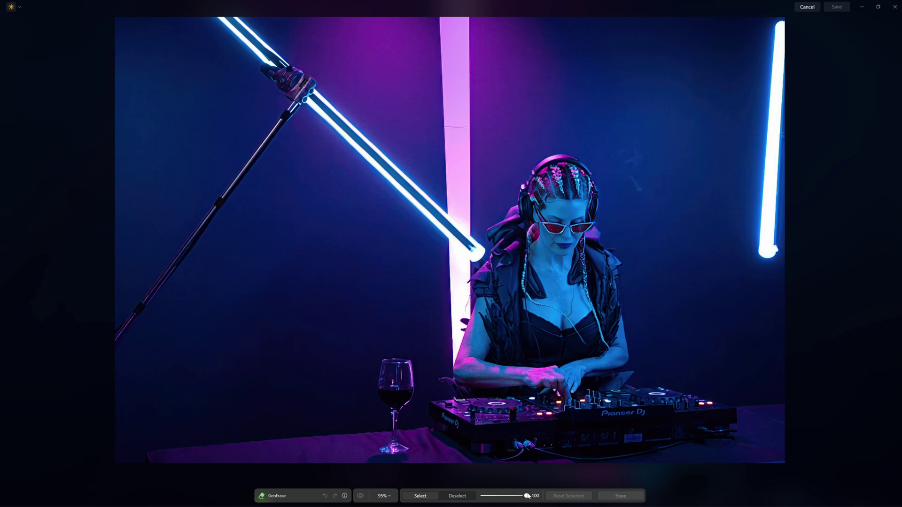
pyautogui.moveTo(526, 495); pyautogui.dragTo(497, 496)
pyautogui.moveTo(647, 198)
pyautogui.mouseDown()
pyautogui.moveTo(608, 163)
pyautogui.moveTo(626, 163)
pyautogui.mouseUp()
pyautogui.click(678, 233)
pyautogui.click(720, 244)
pyautogui.click(722, 355)
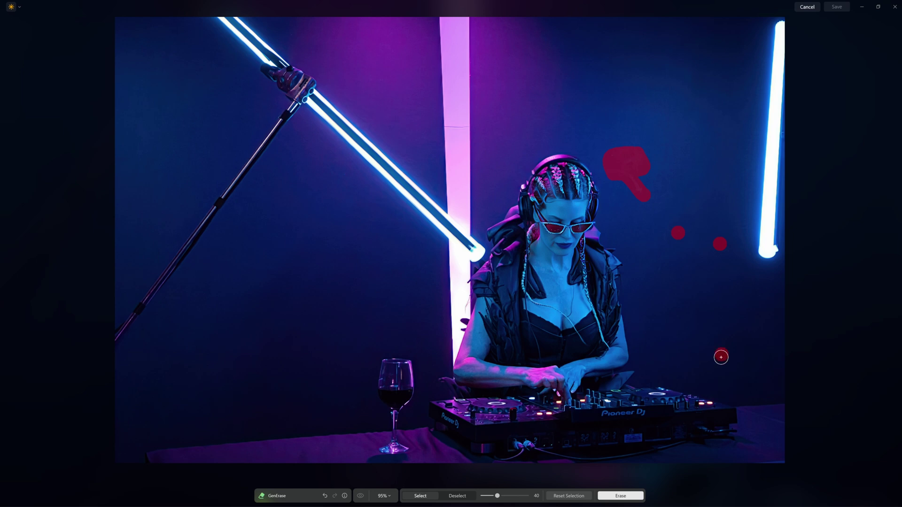
pyautogui.click(616, 497)
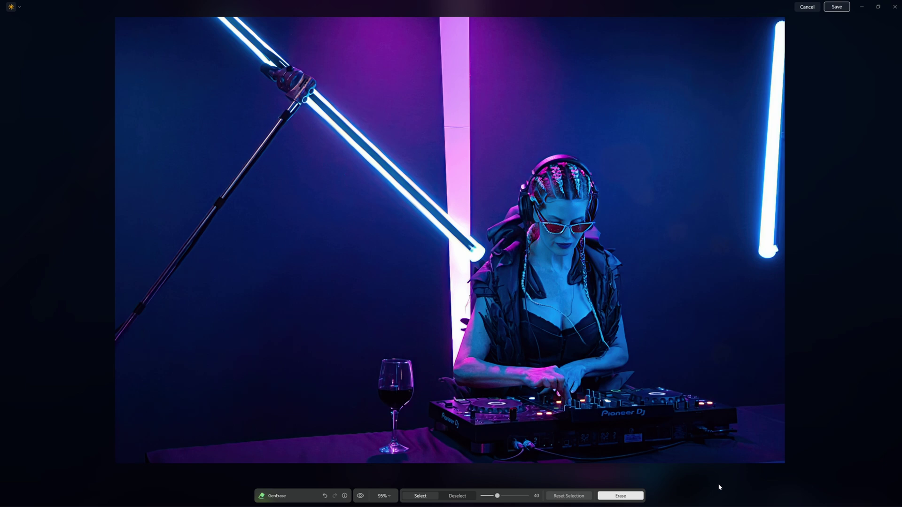
# Brush over the wine glass and its base in GenErase and erase them
pyautogui.moveTo(394, 407); pyautogui.dragTo(394, 422)
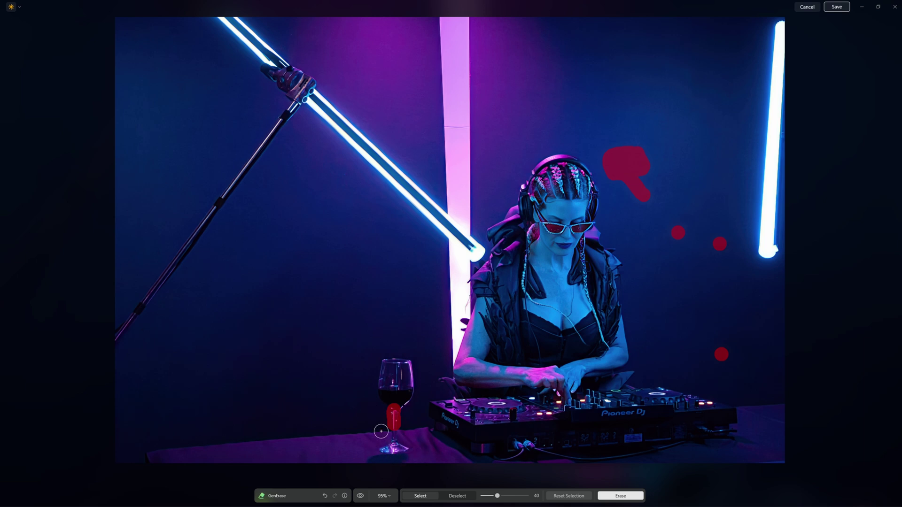
pyautogui.moveTo(397, 410); pyautogui.dragTo(406, 362)
pyautogui.press('Return')
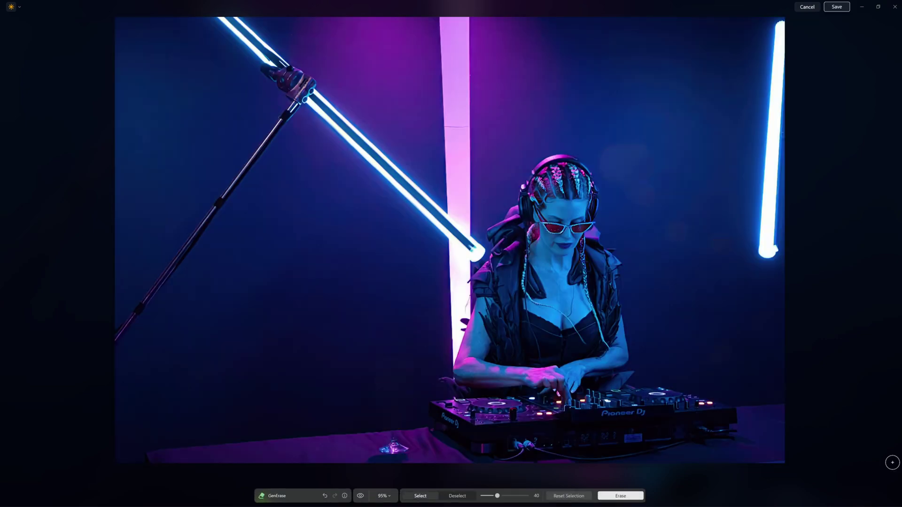
pyautogui.hotkey('ctrl', 'z')
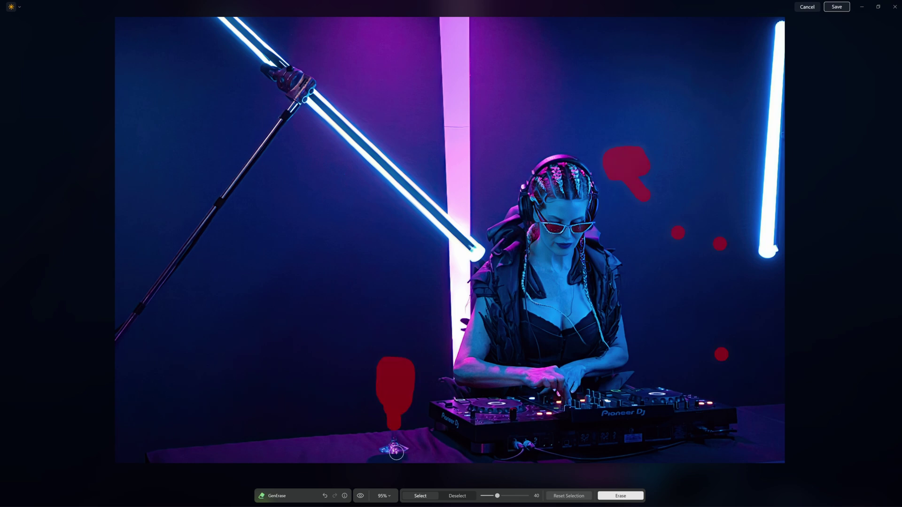
pyautogui.scroll(5, 374, 447)
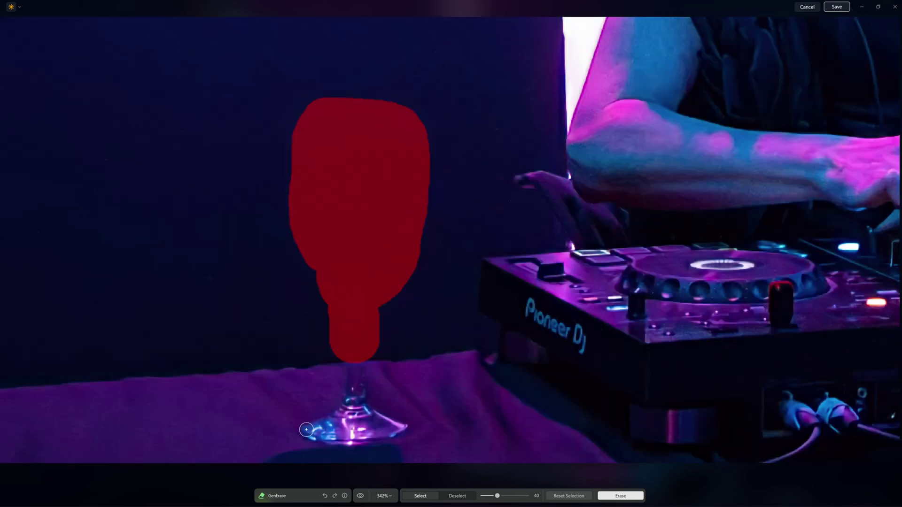
pyautogui.moveTo(307, 429)
pyautogui.mouseDown()
pyautogui.moveTo(344, 438)
pyautogui.moveTo(401, 428)
pyautogui.moveTo(358, 401)
pyautogui.moveTo(354, 376)
pyautogui.moveTo(355, 416)
pyautogui.moveTo(390, 423)
pyautogui.moveTo(363, 407)
pyautogui.moveTo(395, 431)
pyautogui.moveTo(329, 424)
pyautogui.moveTo(350, 408)
pyautogui.moveTo(335, 430)
pyautogui.moveTo(313, 434)
pyautogui.moveTo(341, 439)
pyautogui.moveTo(303, 432)
pyautogui.mouseUp()
pyautogui.click(620, 496)
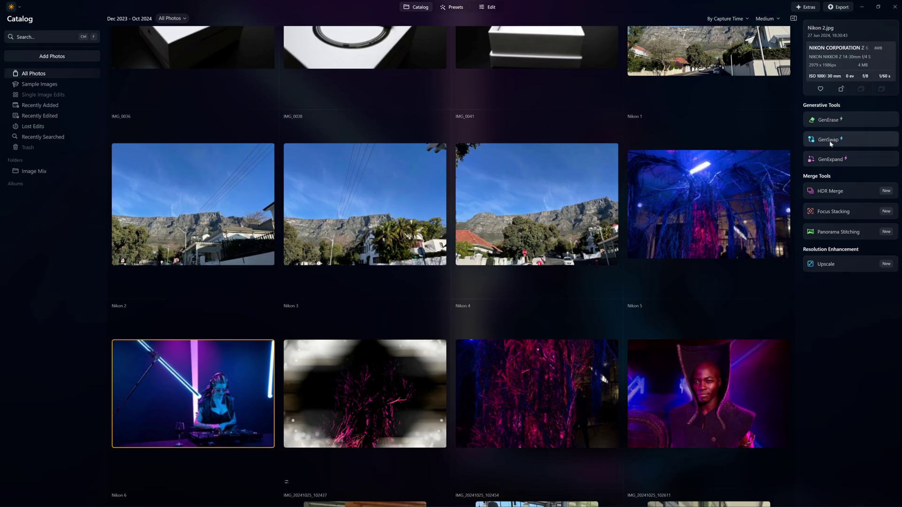
# Replace the red wine with 'white wine in glass' using GenSwap
pyautogui.click(829, 140)
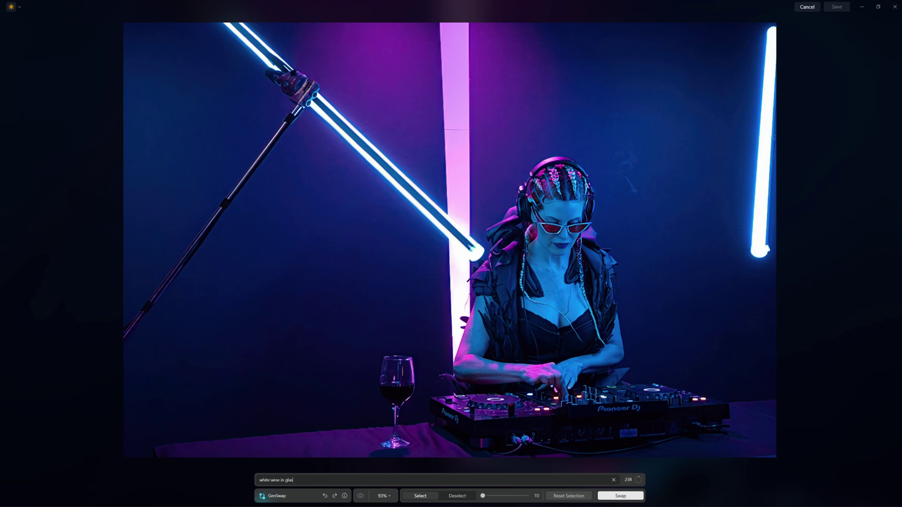
pyautogui.press('Return')
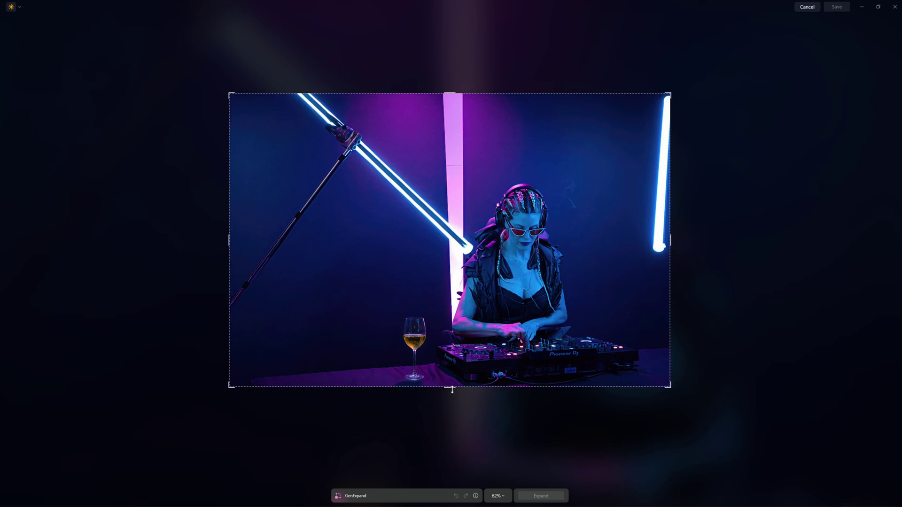
# Extend the DJ photo's canvas outward at the bottom, right, top and left edges
pyautogui.moveTo(452, 389); pyautogui.dragTo(450, 401)
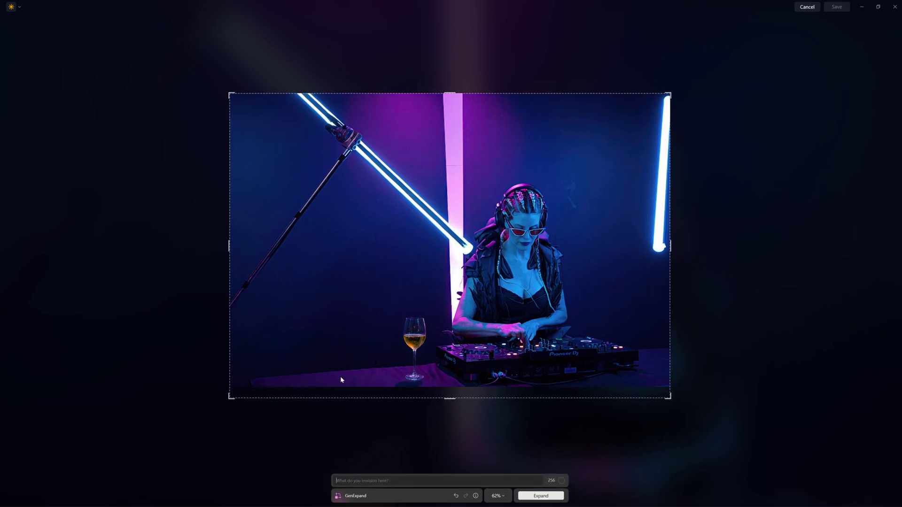
pyautogui.moveTo(677, 248); pyautogui.dragTo(687, 245)
pyautogui.moveTo(415, 93); pyautogui.dragTo(416, 78)
pyautogui.moveTo(229, 238); pyautogui.dragTo(216, 238)
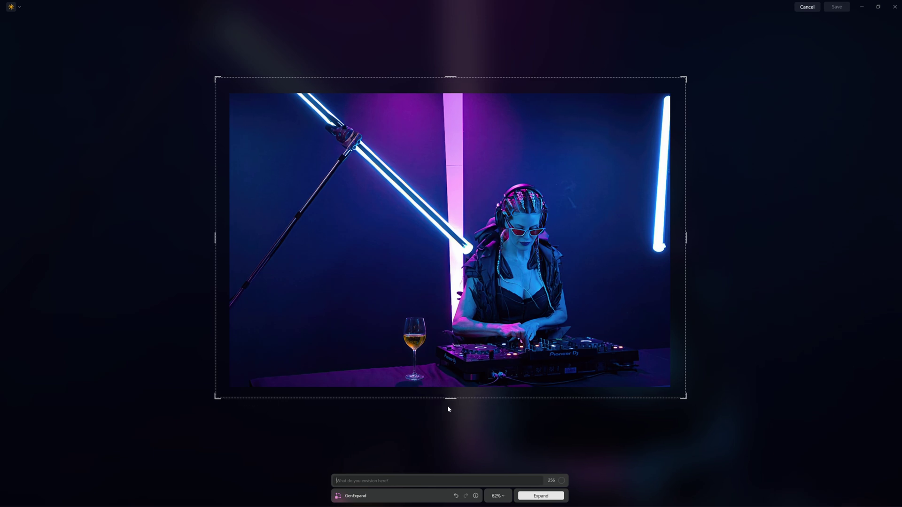
# Push the bottom edge a little further, then undo and redo the expansion to compare with the original
pyautogui.moveTo(449, 399); pyautogui.dragTo(450, 403)
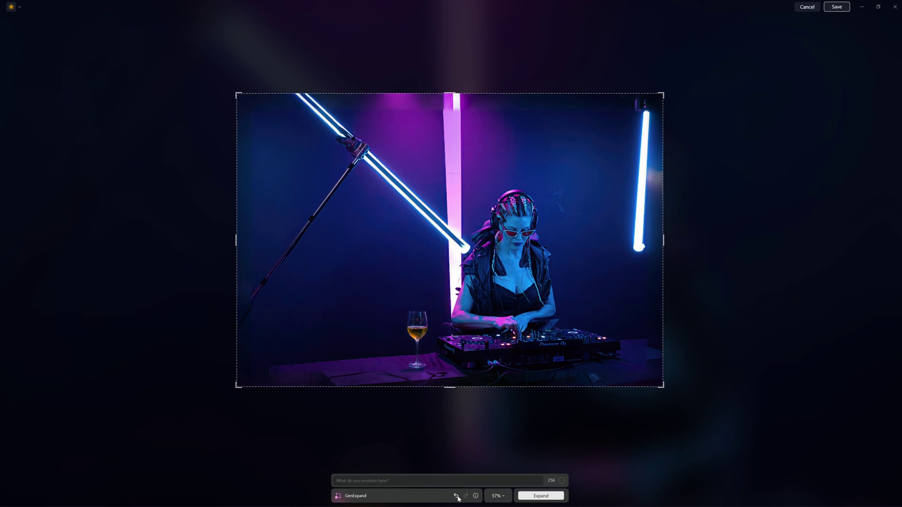
pyautogui.click(456, 495)
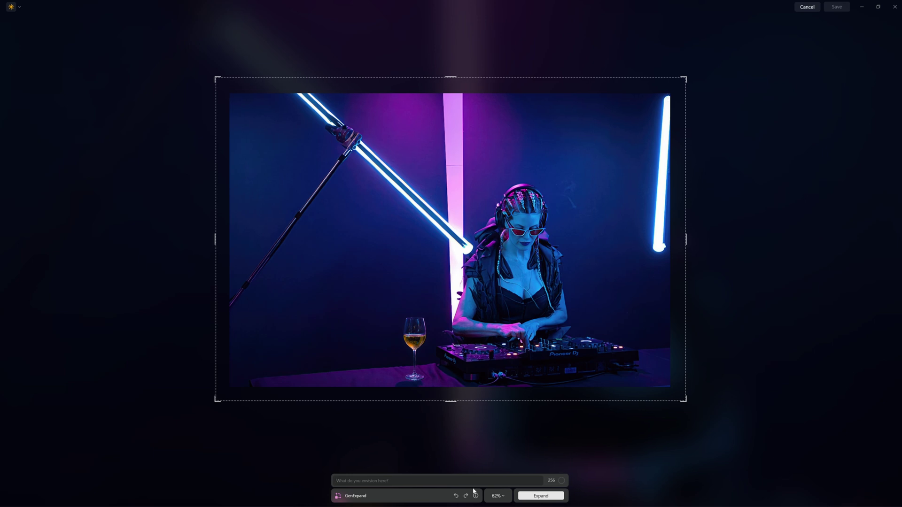
pyautogui.click(467, 495)
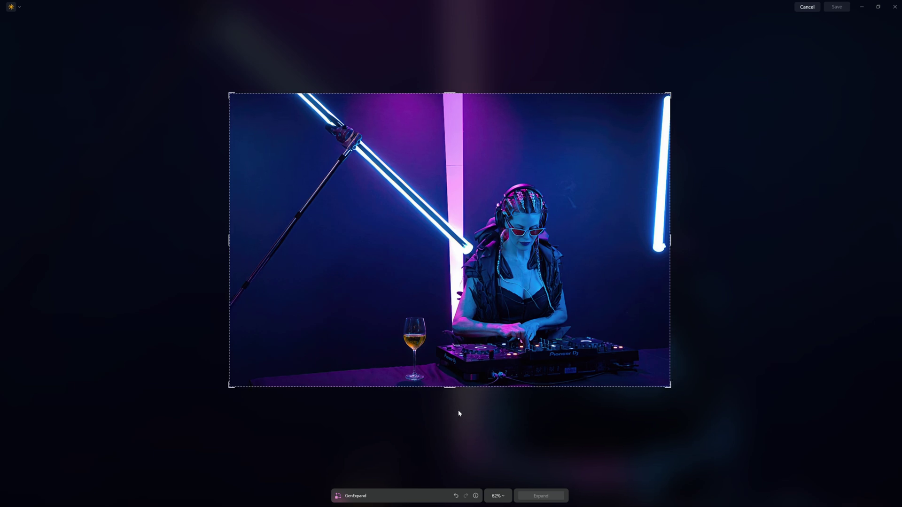
# Extend the photo's bottom edge using the prompt 'water drops on table'
pyautogui.moveTo(449, 389); pyautogui.dragTo(448, 394)
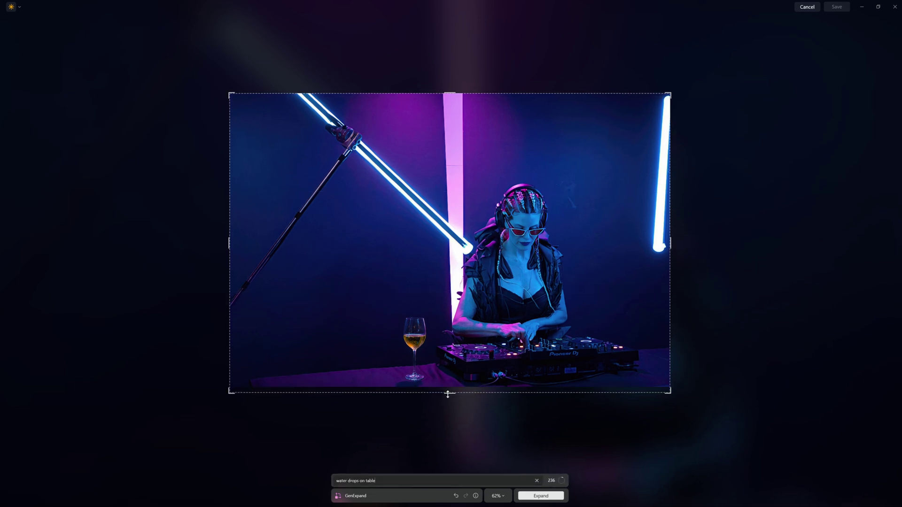
pyautogui.moveTo(382, 481); pyautogui.dragTo(316, 480)
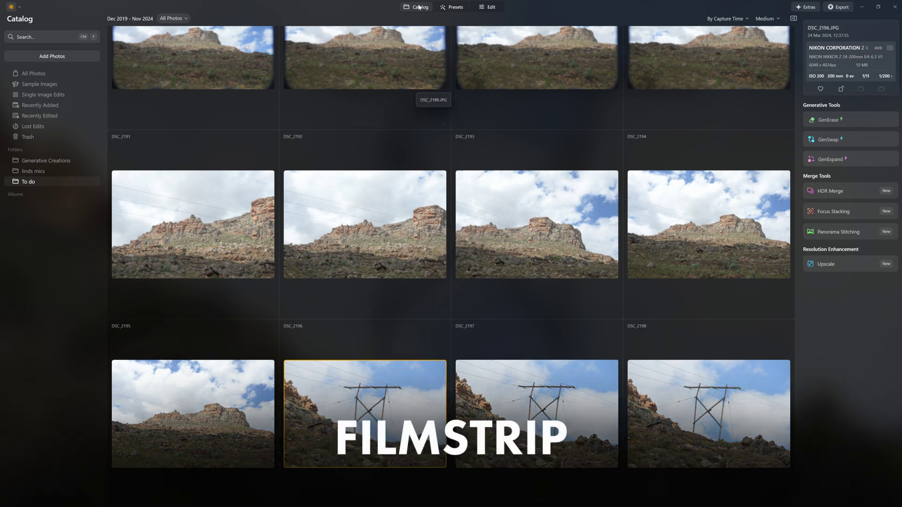
# Edit pylon photo DSC_2196 with the filmstrip shown, stepping through DSC_2203 to DSC_2216
pyautogui.click(487, 11)
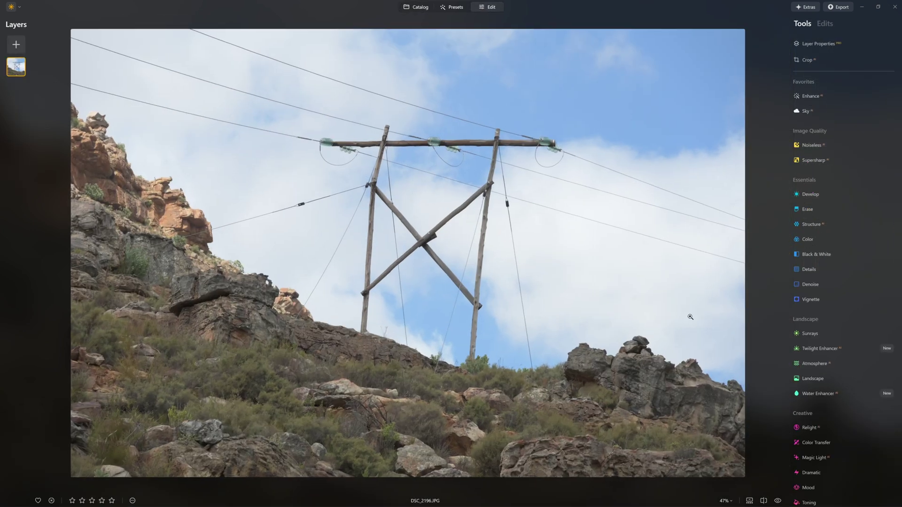
pyautogui.click(750, 501)
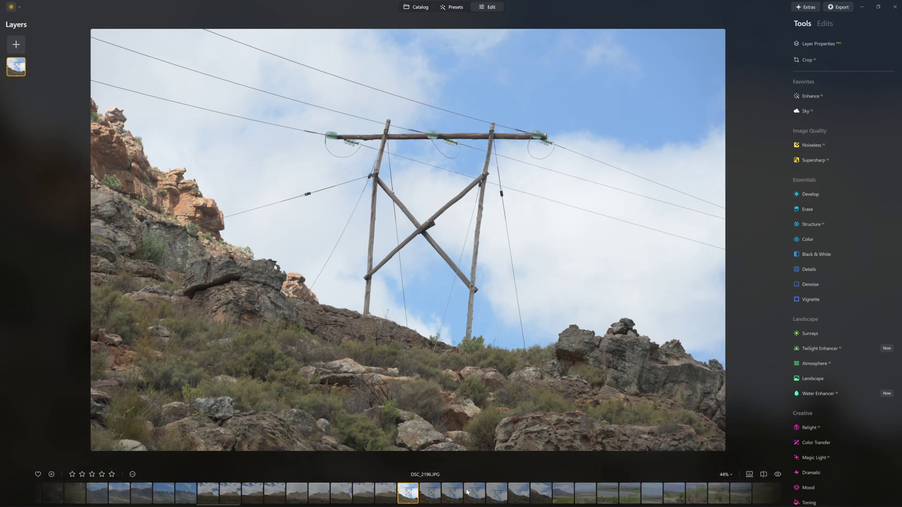
pyautogui.click(567, 497)
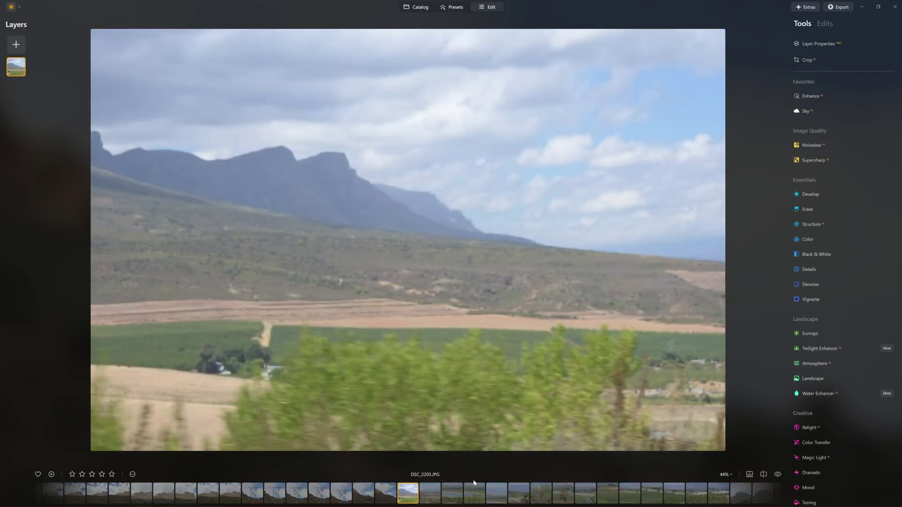
pyautogui.click(592, 494)
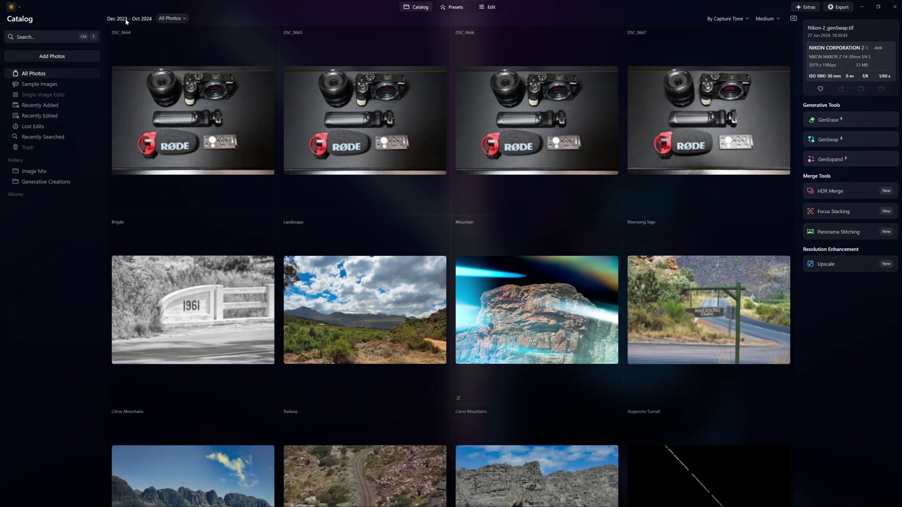
# Filter the catalog by Camera to show only NIKON CORPORATION Z 62 photos
pyautogui.click(181, 21)
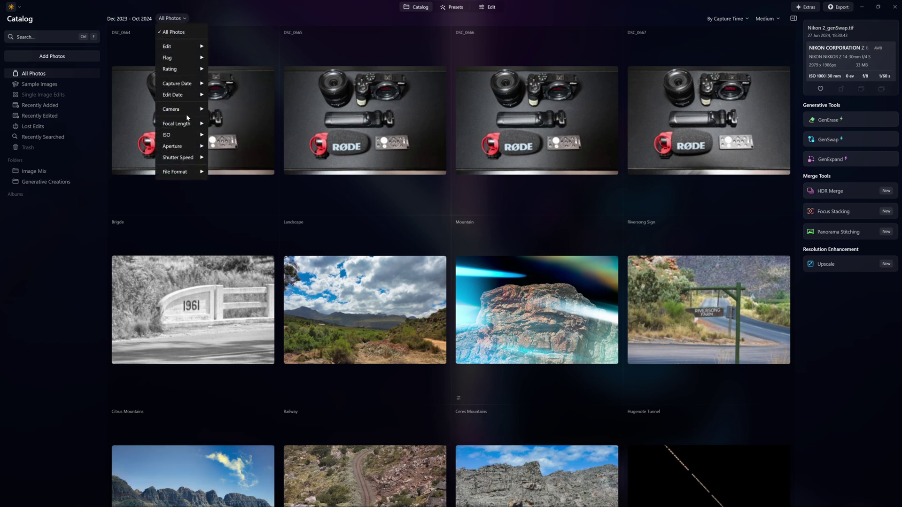
pyautogui.moveTo(188, 113)
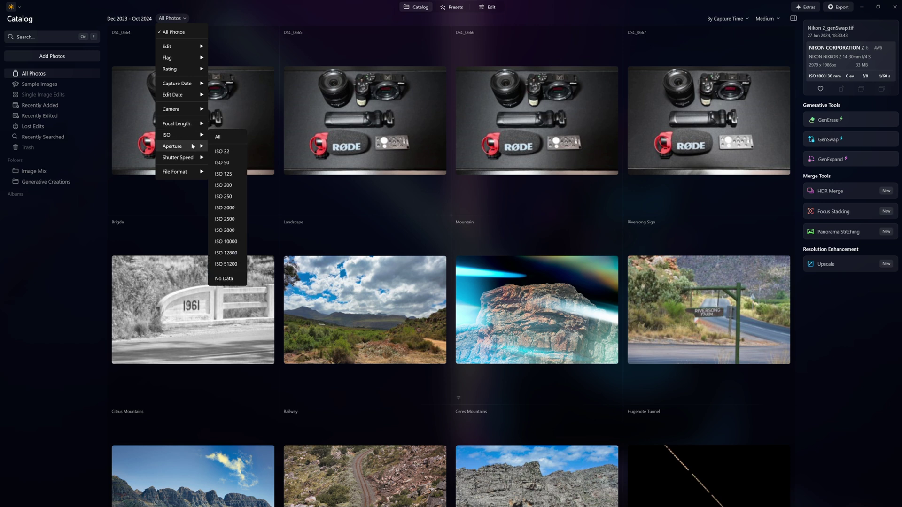
pyautogui.moveTo(192, 146)
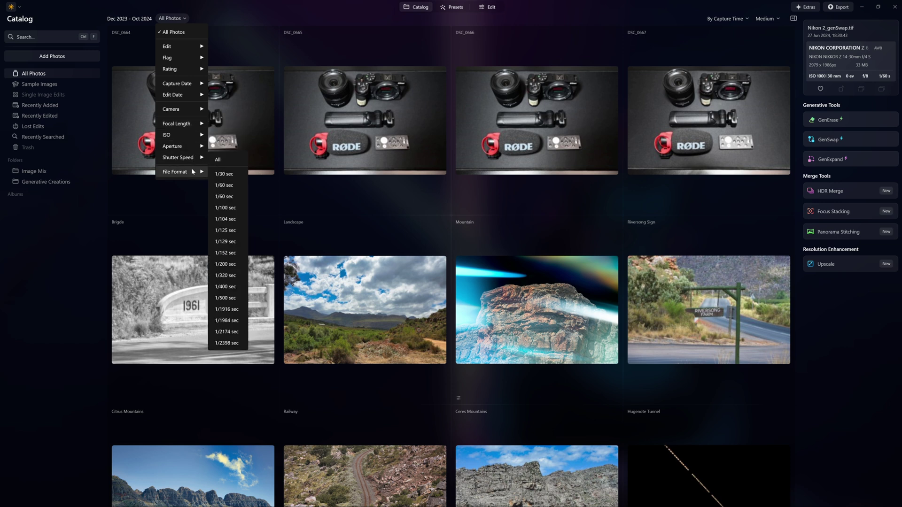
pyautogui.moveTo(193, 172)
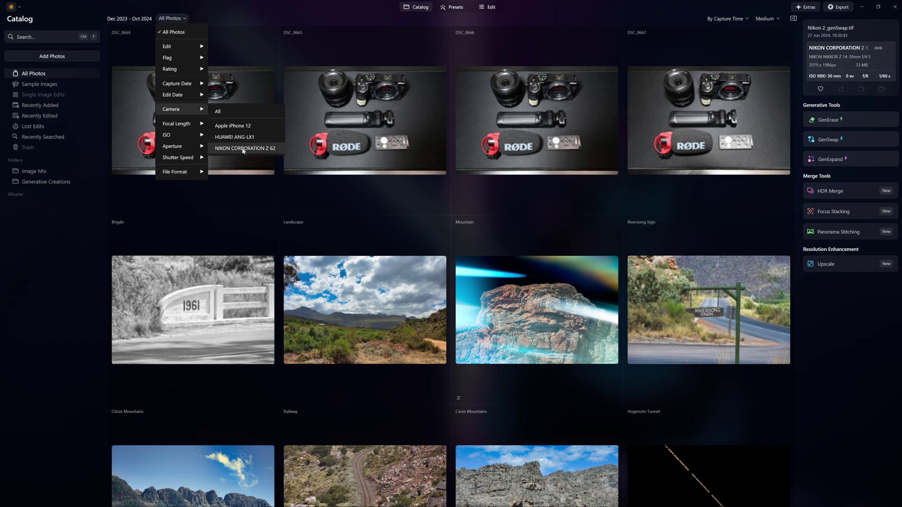
pyautogui.click(243, 150)
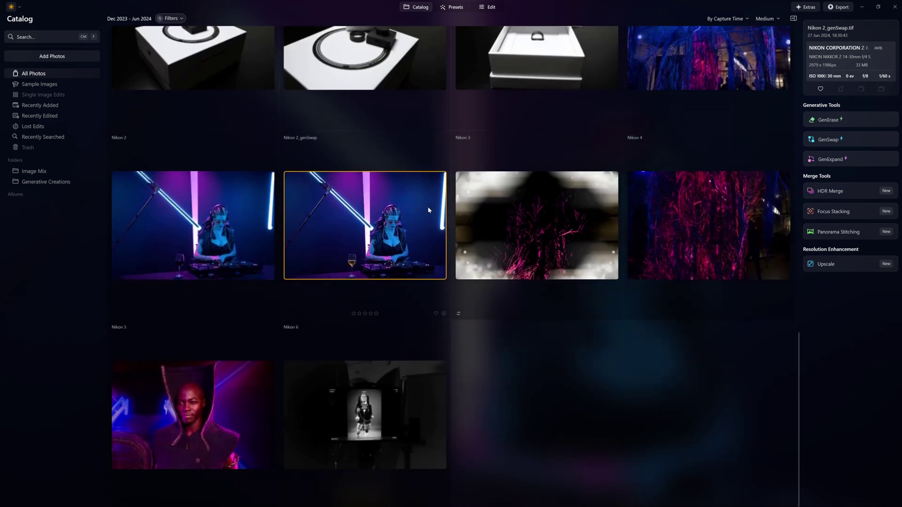
pyautogui.scroll(15, 429, 213)
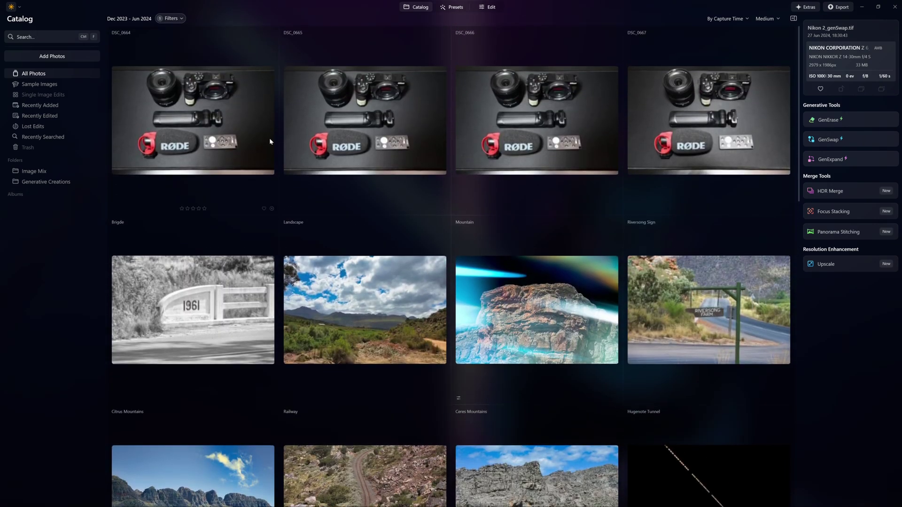